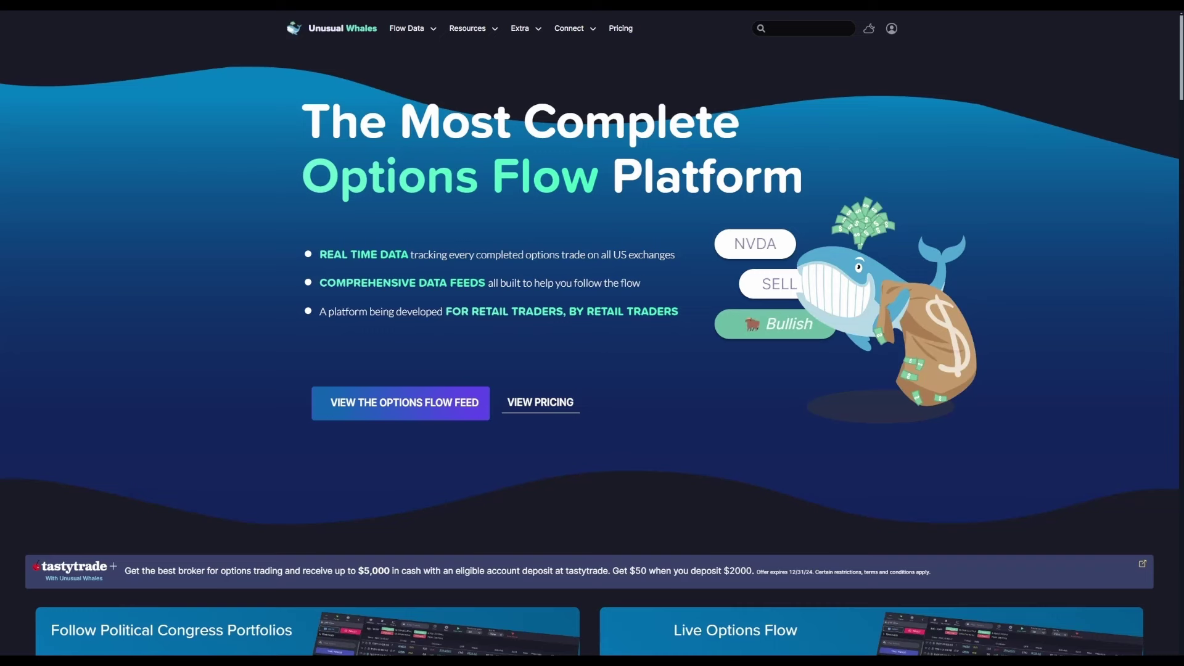
# Step: Open the Stocks screener and scroll the table right to the Net Prem and 30D Avg columns
pyautogui.click(436, 29)
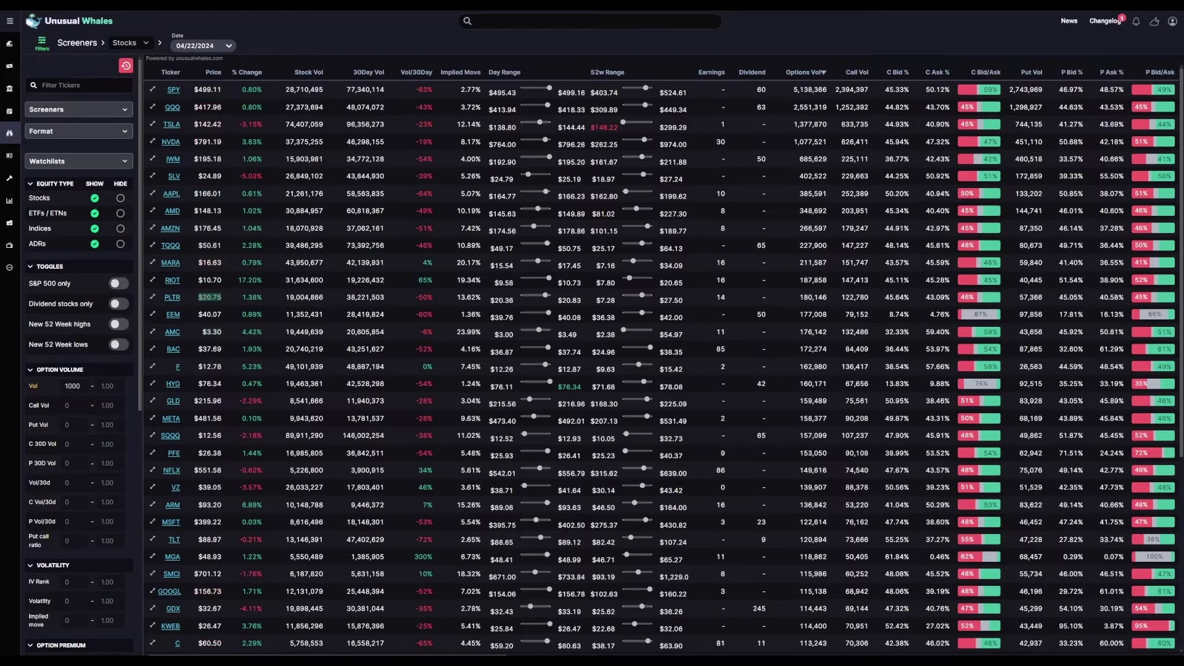
pyautogui.hscroll(1, 453, 655)
pyautogui.moveTo(453, 655); pyautogui.dragTo(334, 620)
# Step: Return the table to its leftmost columns and change the column set from All Columns to Stock Vol
pyautogui.click(97, 136)
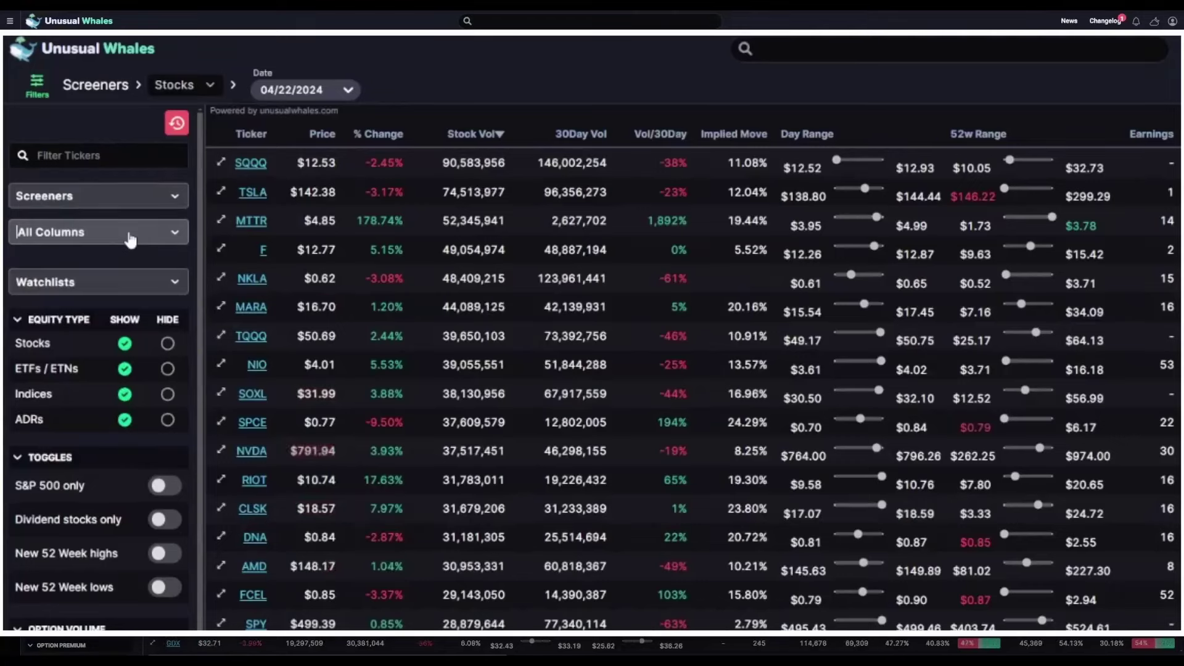
pyautogui.click(129, 239)
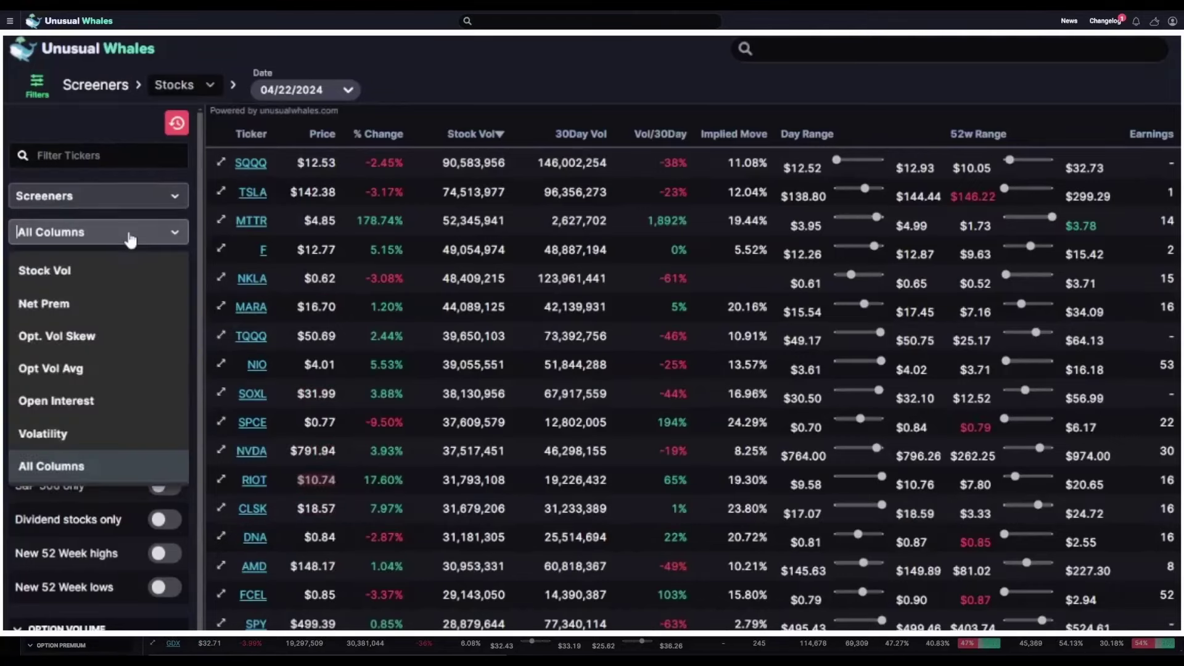
pyautogui.click(127, 265)
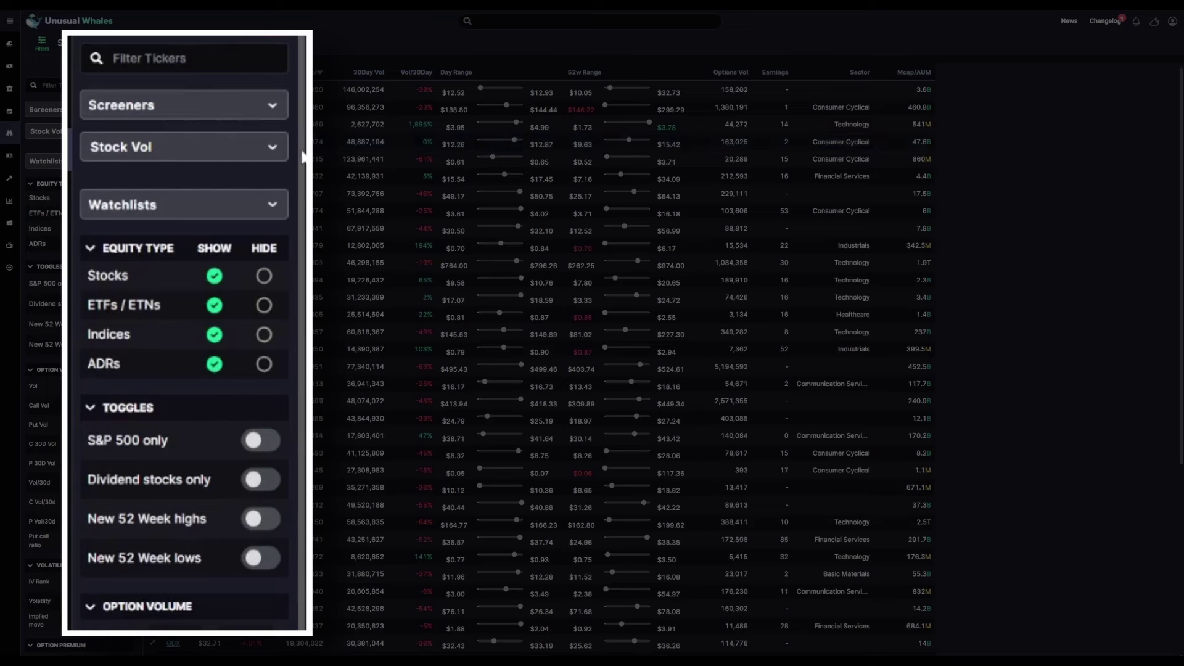
# Step: Set ETFs / ETNs and Indices to Hide under Equity Type, leaving the option volume range unchanged
pyautogui.click(264, 307)
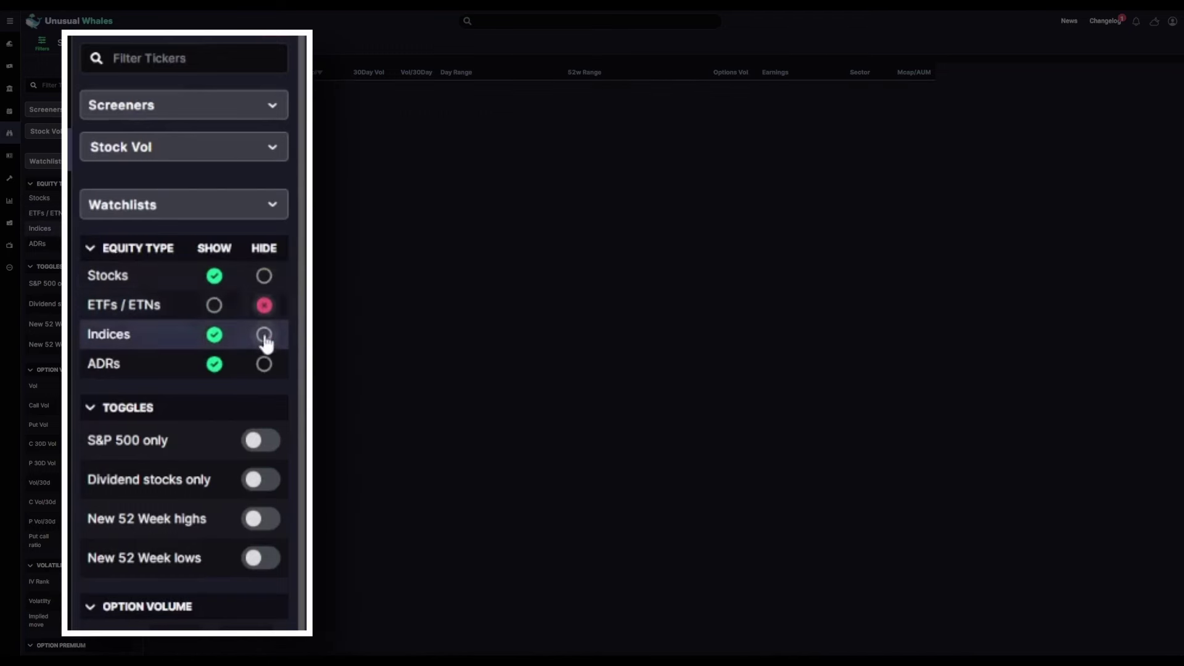
pyautogui.click(264, 336)
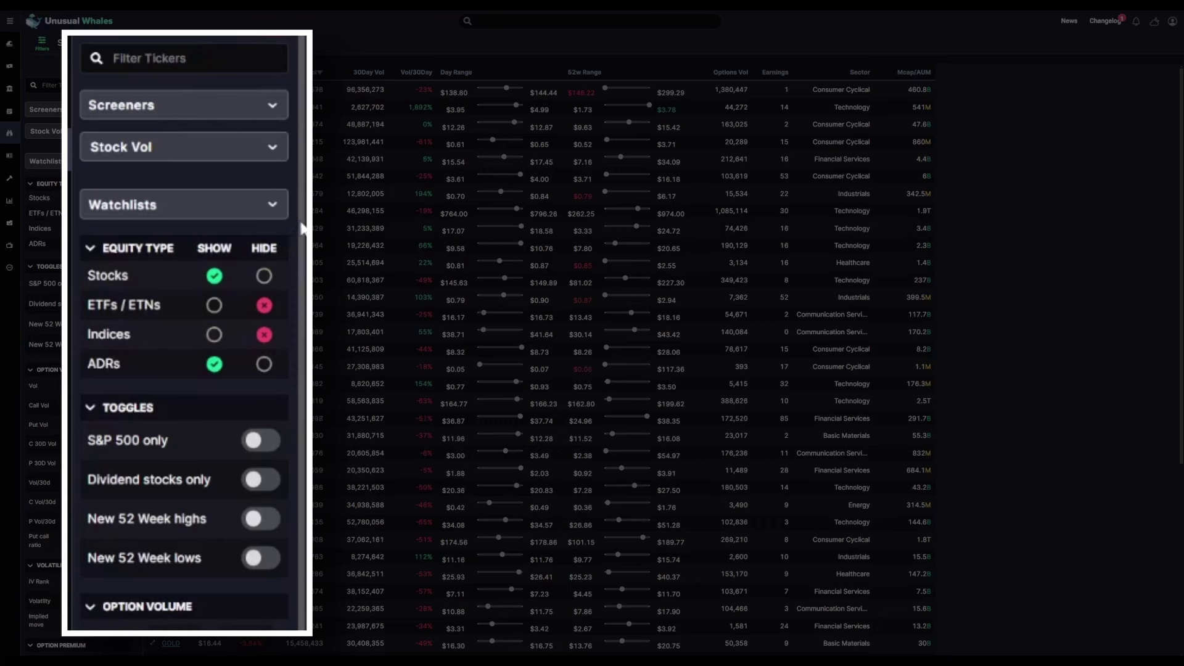
pyautogui.moveTo(302, 229); pyautogui.dragTo(283, 391)
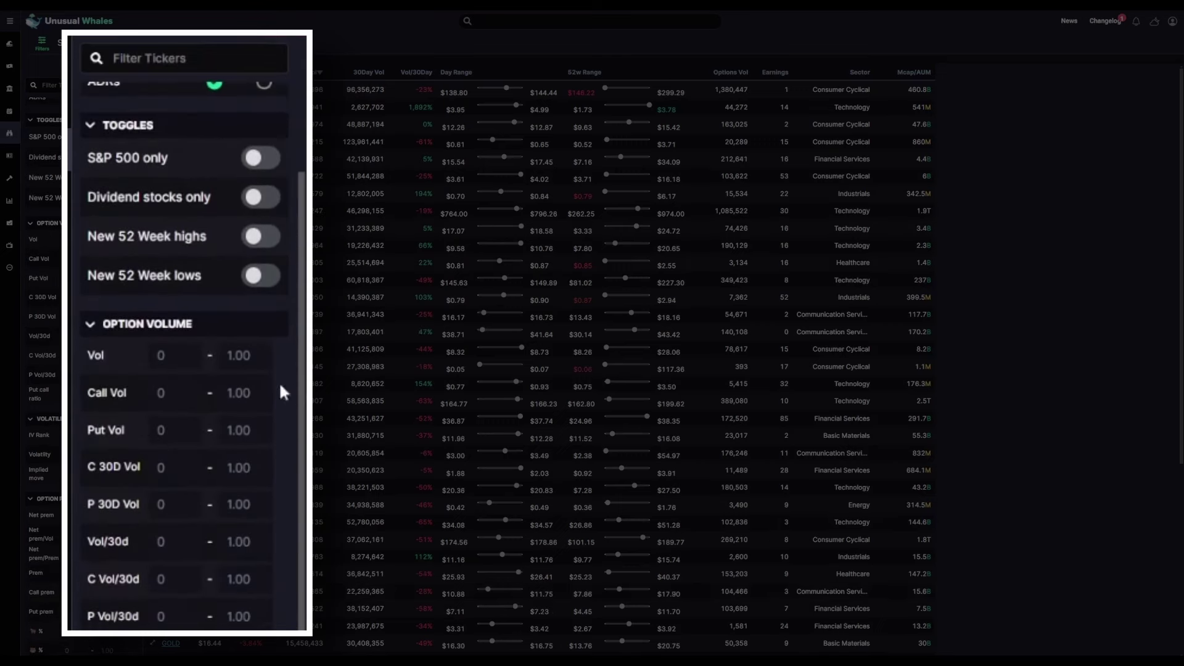
pyautogui.click(176, 355)
pyautogui.press('Tab')
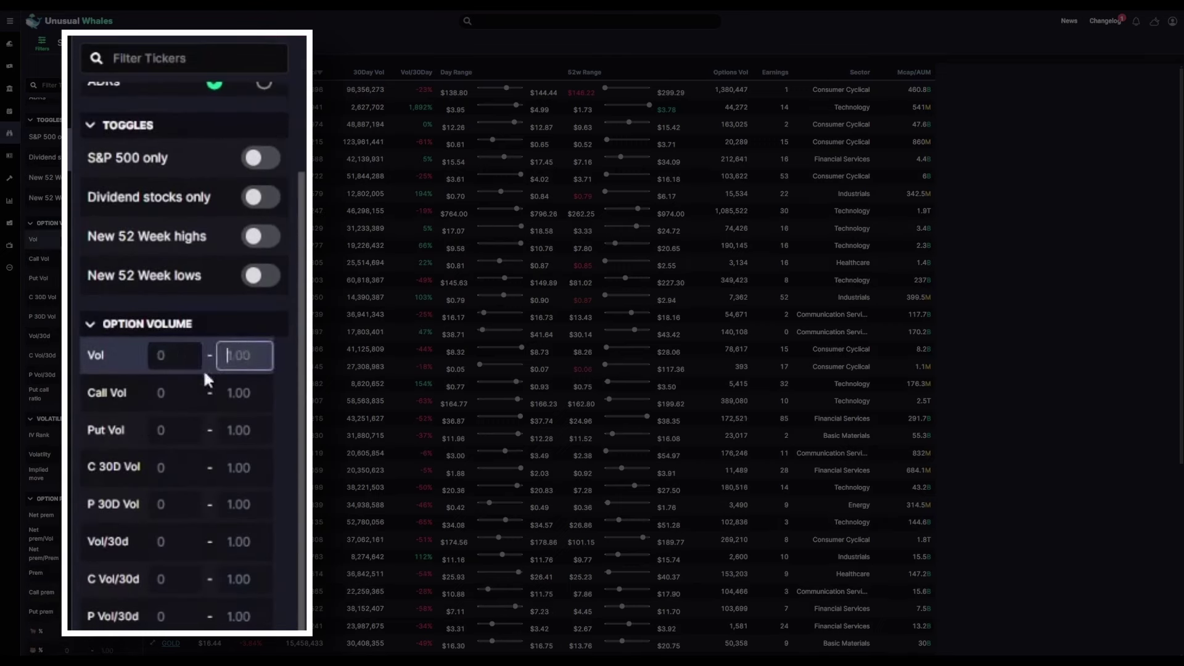
pyautogui.click(287, 357)
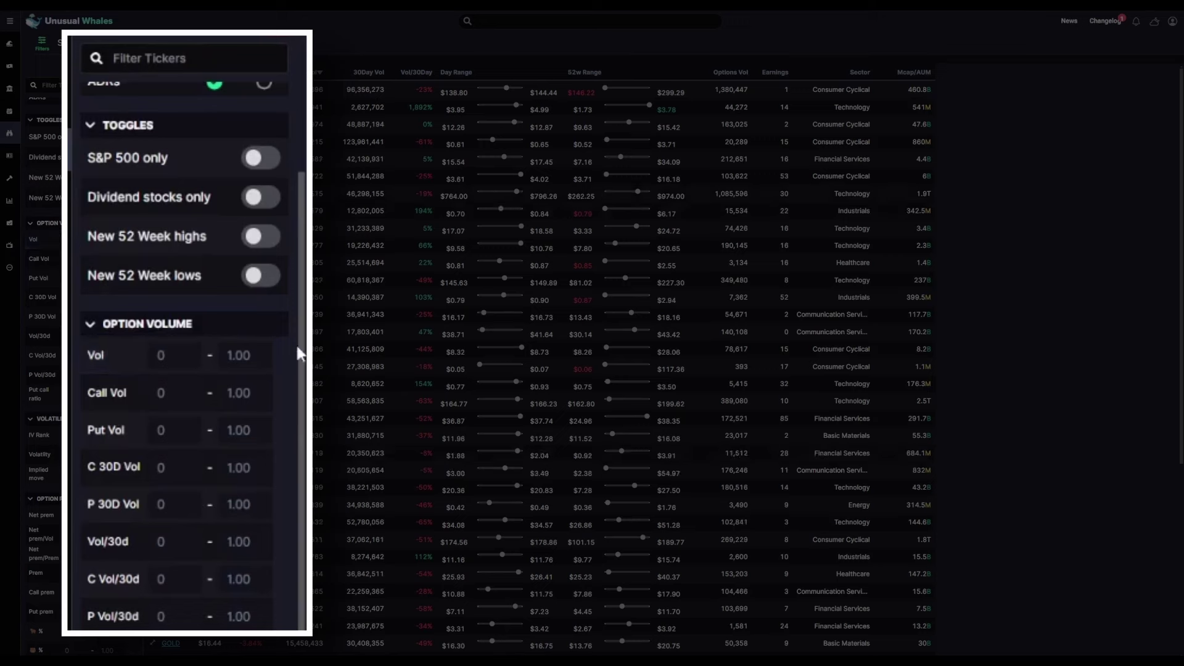
# Step: Enter -500000 as Net prem min and 500000 as Net prem max under Option Premium
pyautogui.moveTo(302, 346); pyautogui.dragTo(304, 398)
pyautogui.scroll(-7, 275, 480)
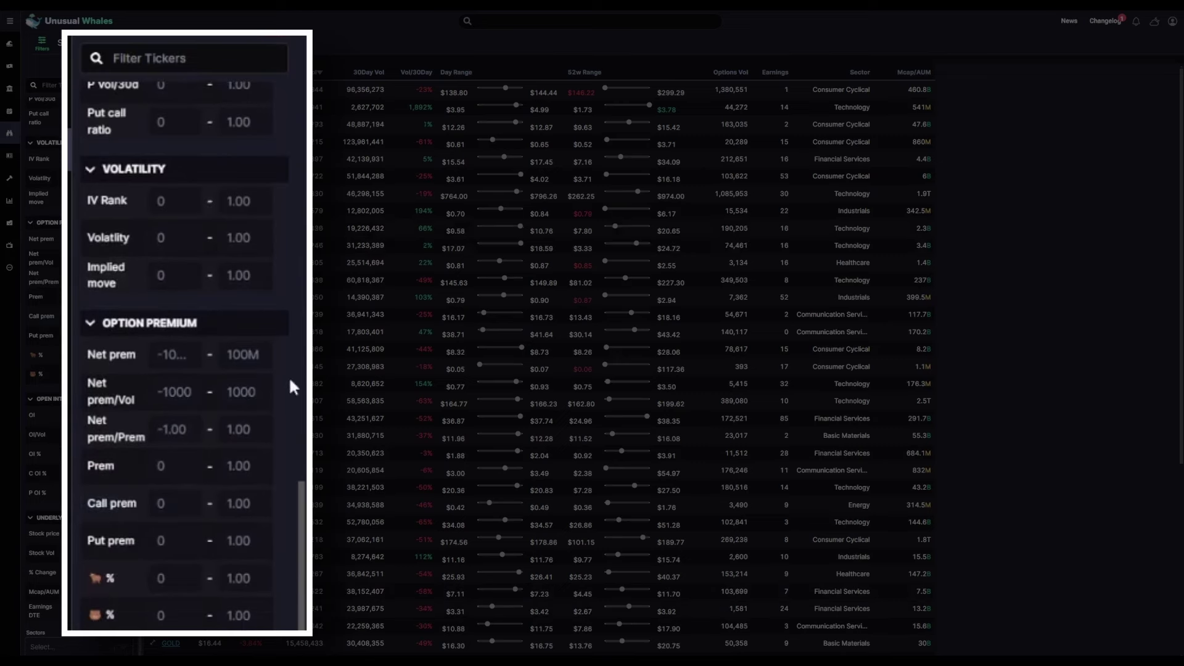
pyautogui.click(174, 355)
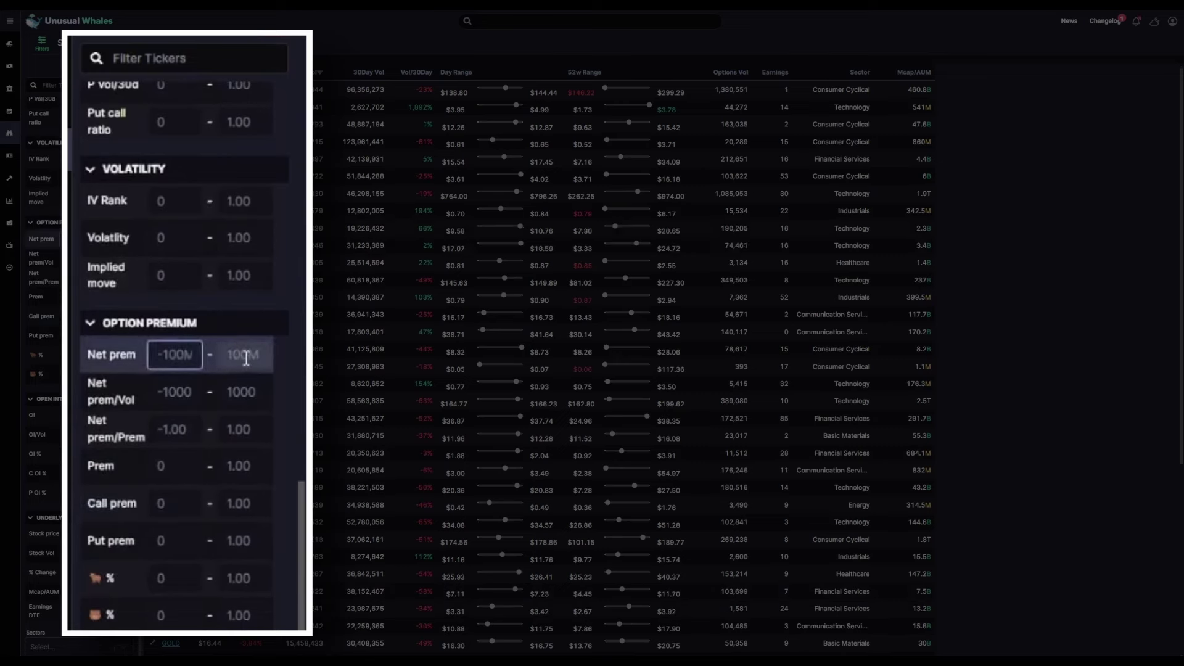
pyautogui.write('-')
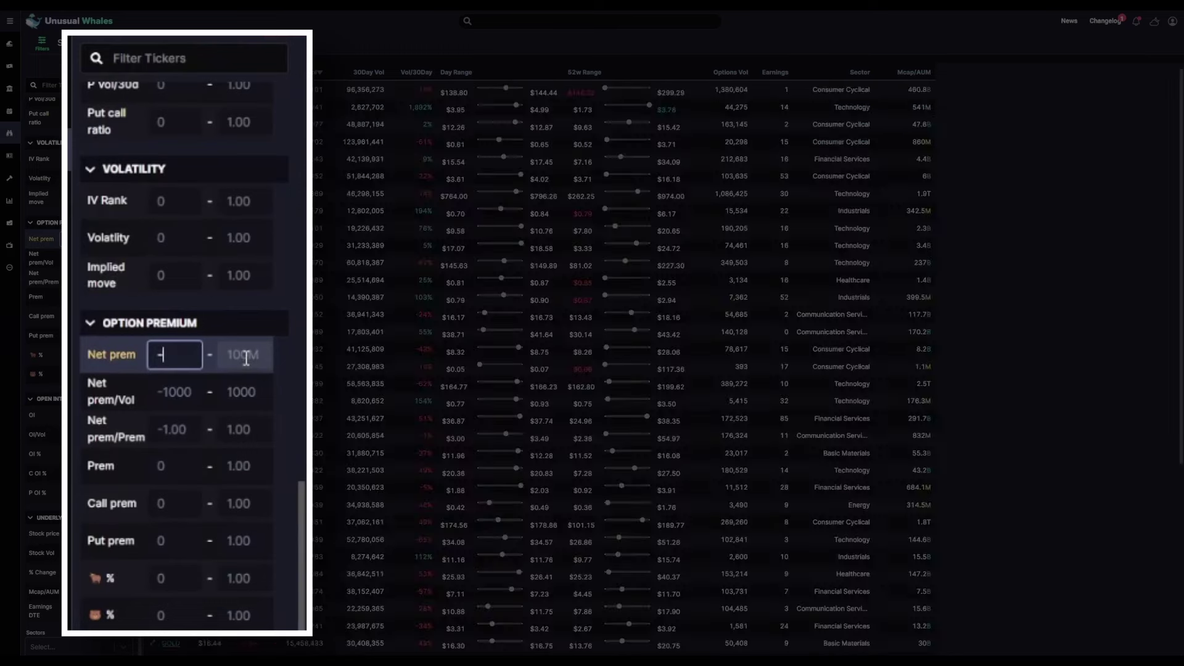
pyautogui.write('500000')
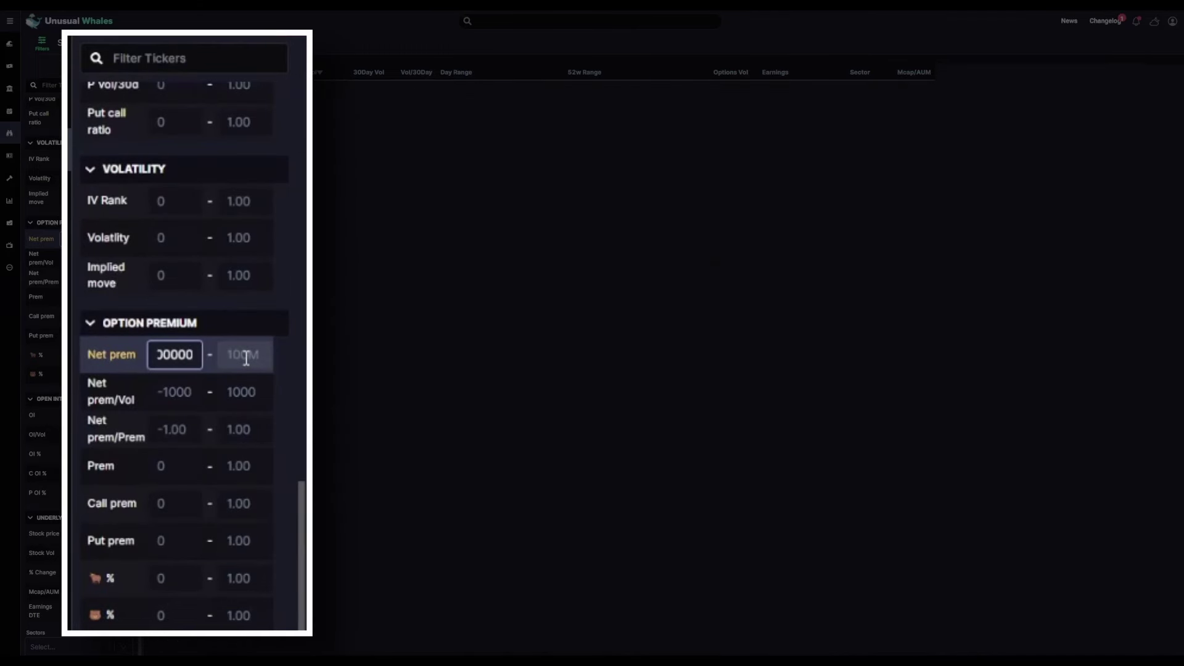
pyautogui.click(246, 358)
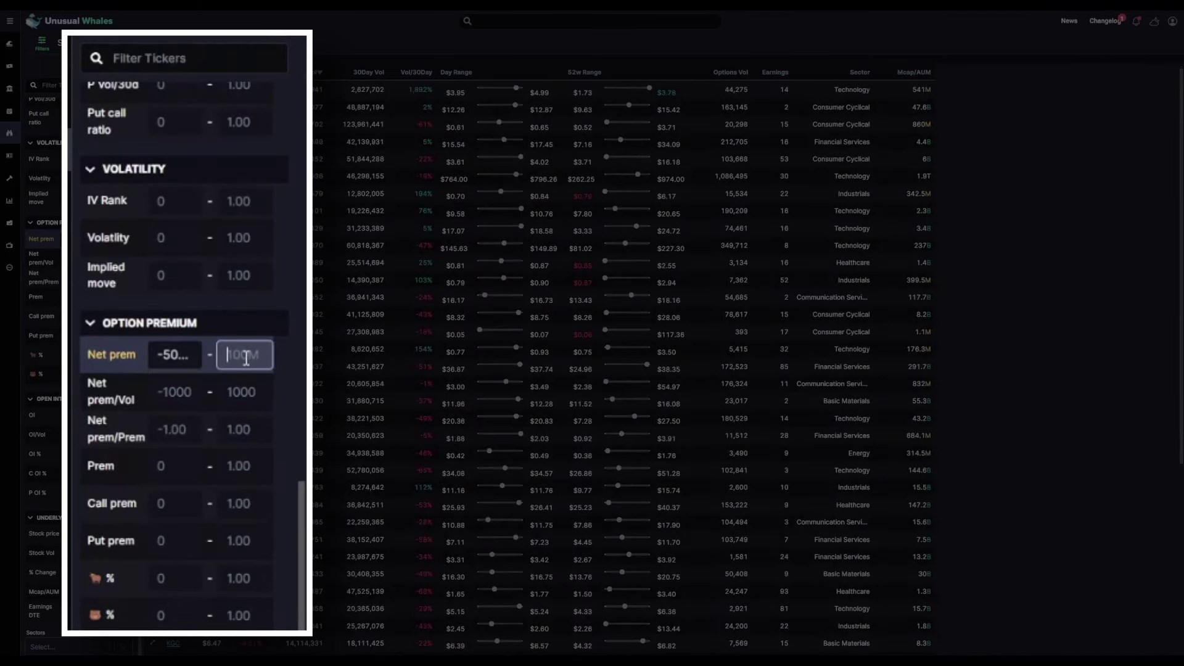
pyautogui.write('500000')
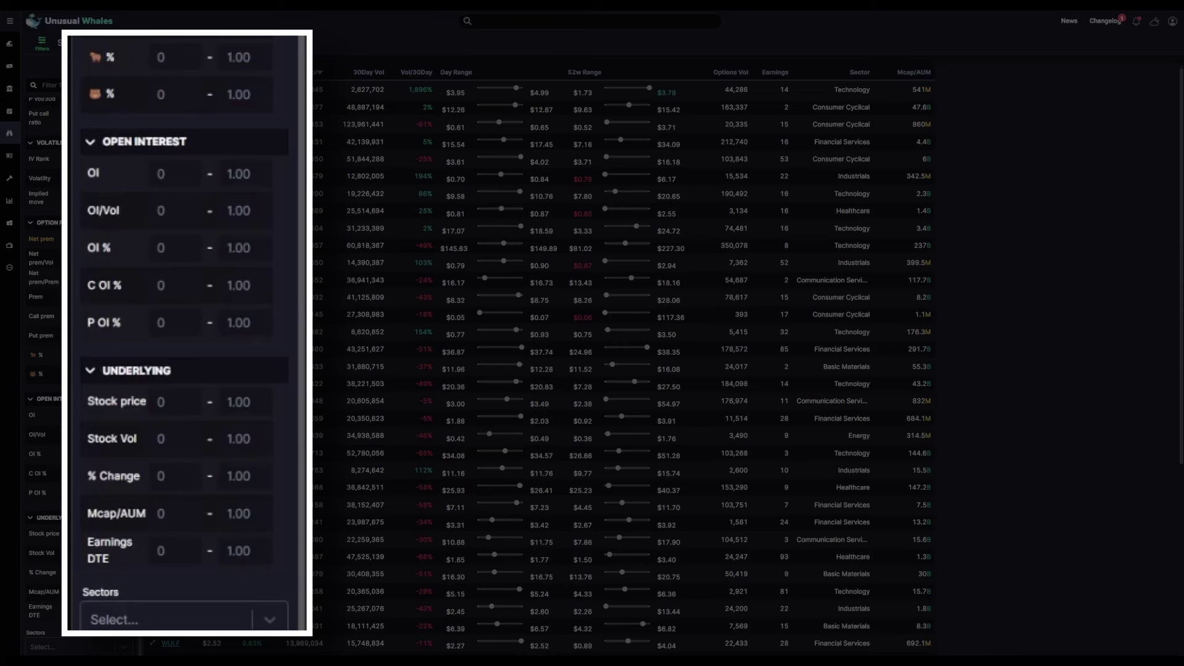
pyautogui.click(270, 623)
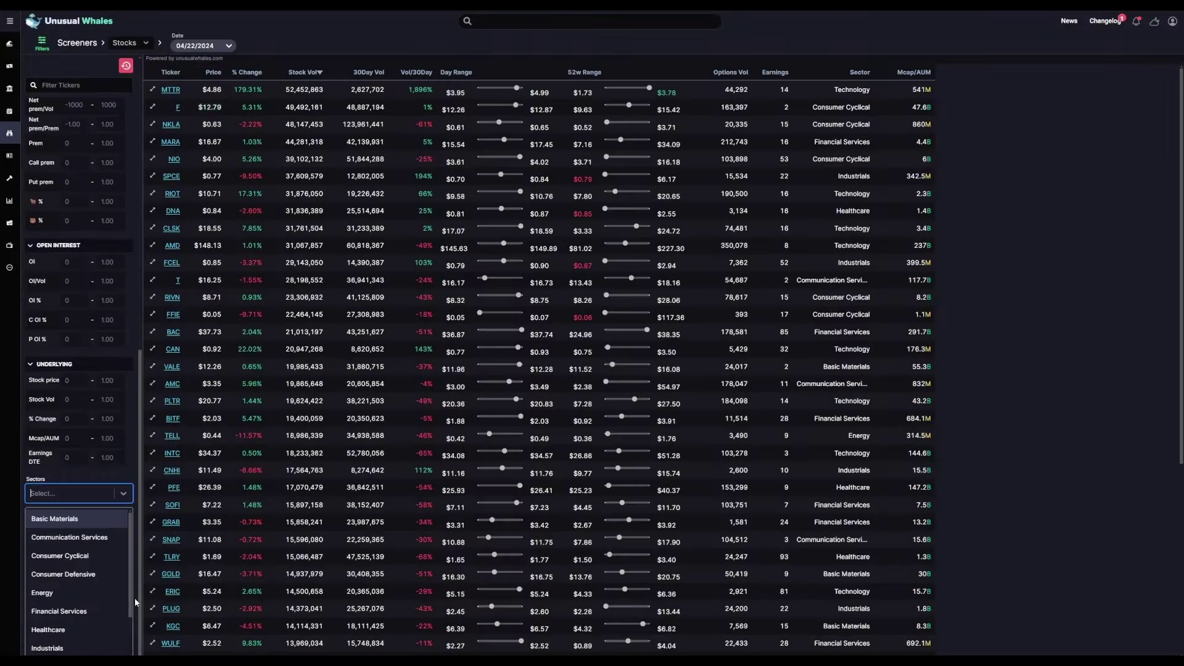
pyautogui.scroll(10, 135, 602)
pyautogui.moveTo(88, 85)
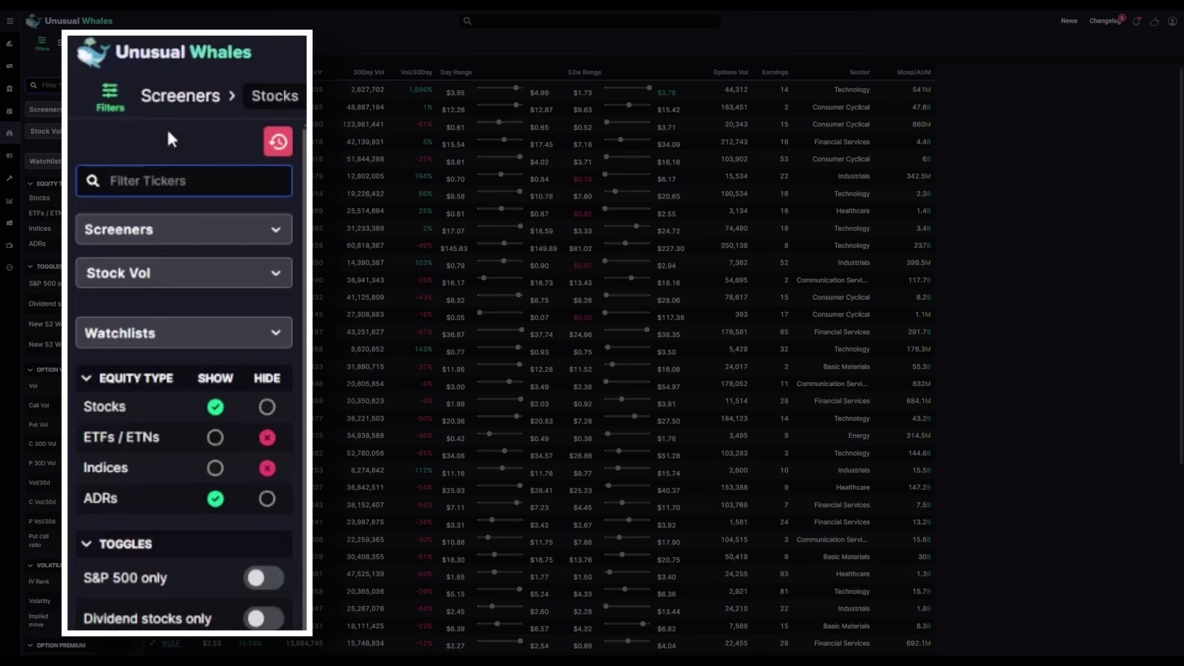
# Step: Enter -TSLA,-AAPL,-NVDA in the Filter Tickers box and apply it
pyautogui.write('-')
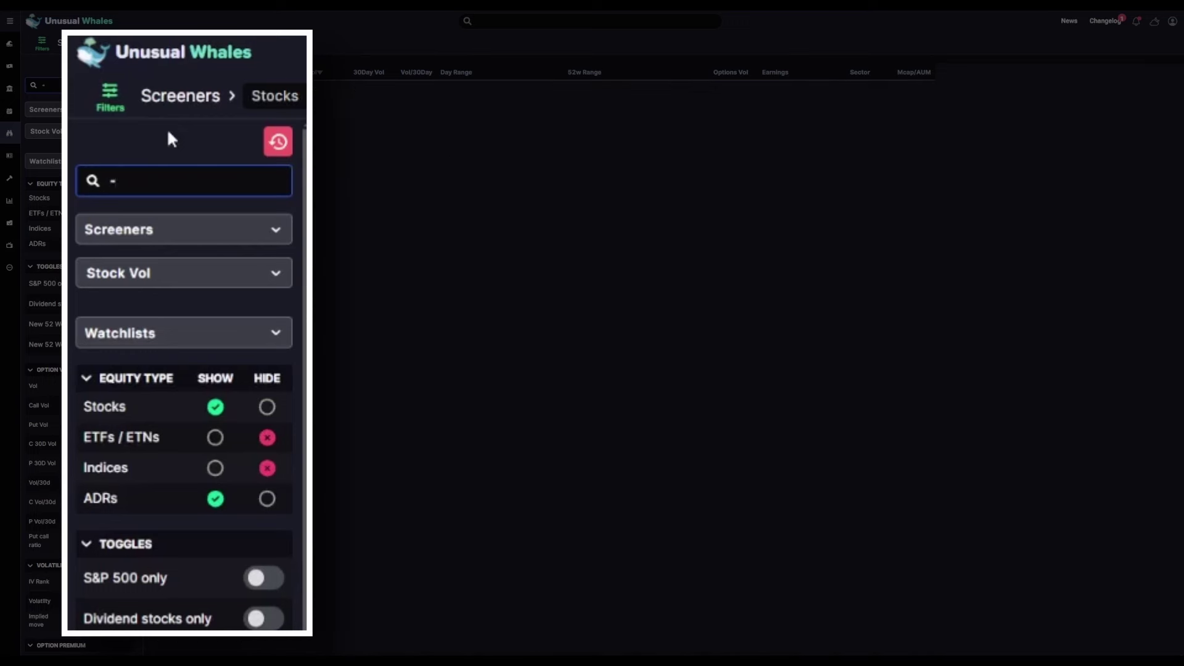
pyautogui.write('TSLA,-')
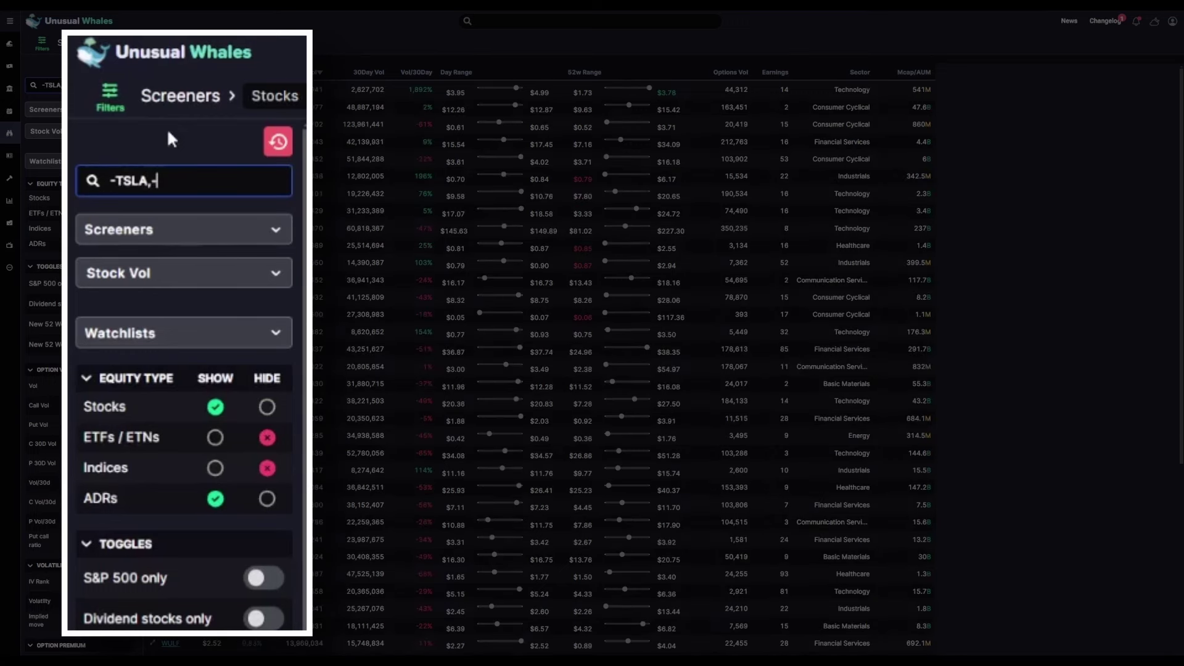
pyautogui.write('AAPL,-')
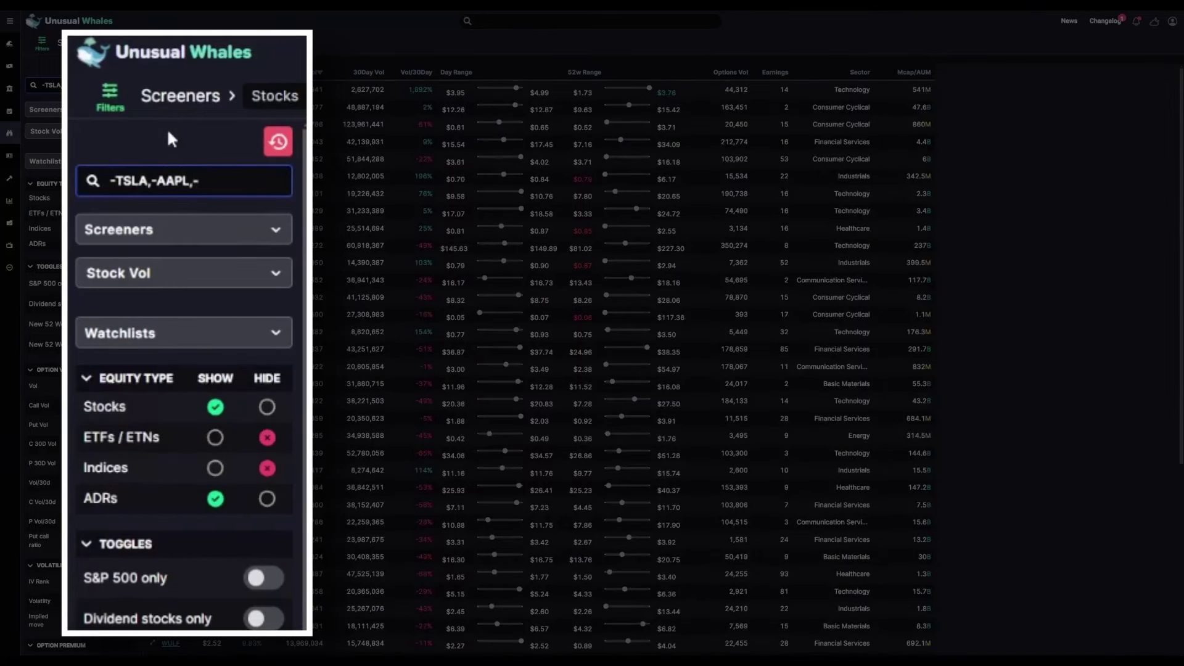
pyautogui.write('NVDA')
pyautogui.click(169, 131)
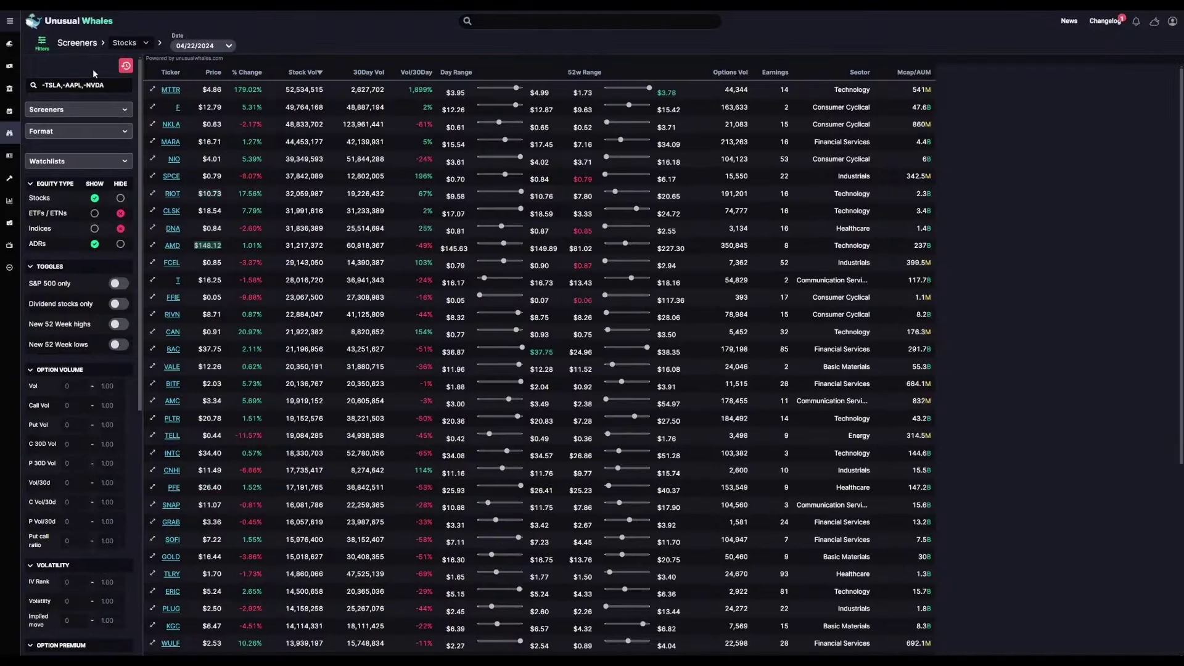
# Step: Switch from the Stocks screener to the Stock Feed screener
pyautogui.click(117, 45)
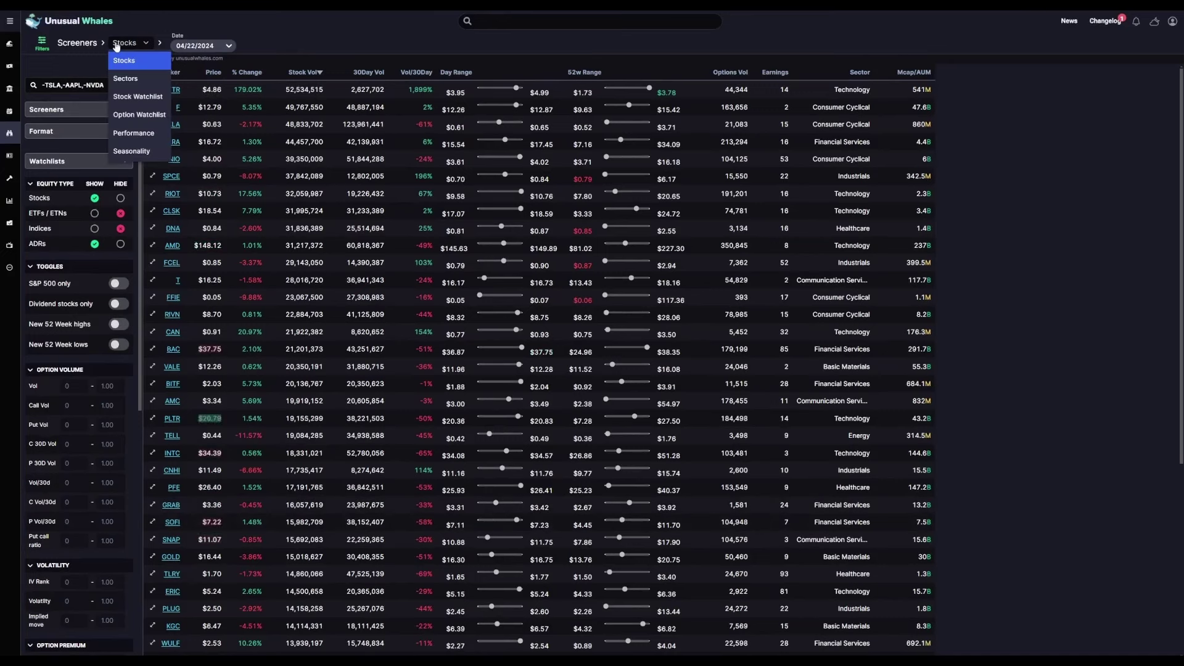
pyautogui.click(100, 58)
pyautogui.click(116, 44)
pyautogui.click(85, 60)
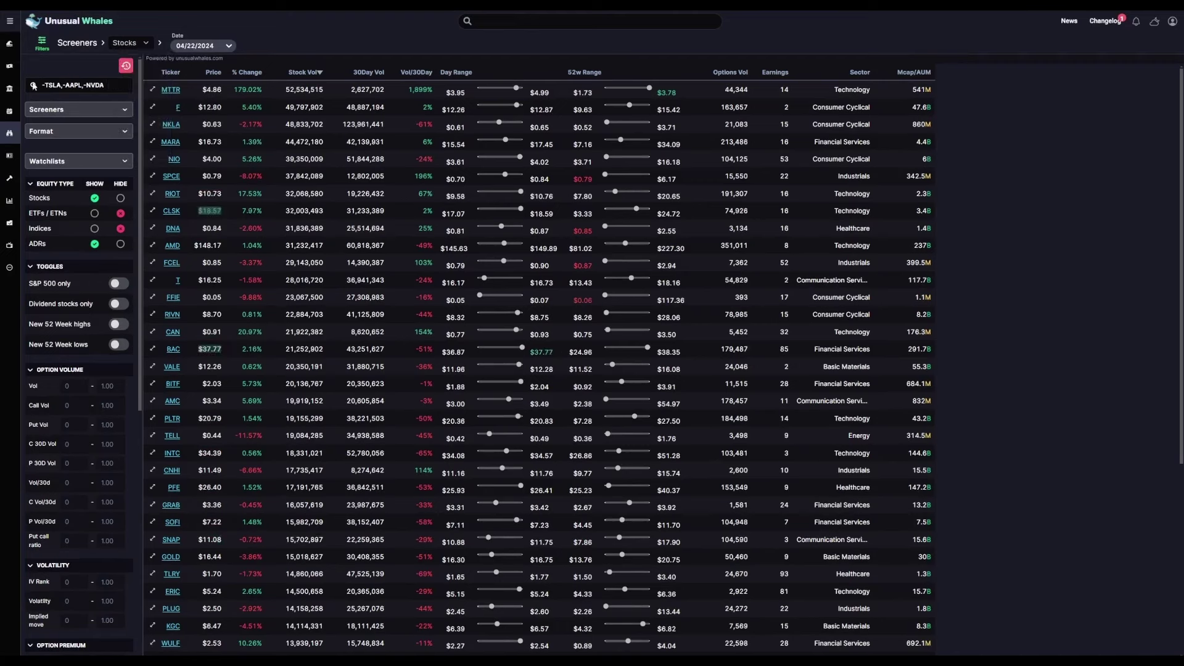
pyautogui.moveTo(17, 137)
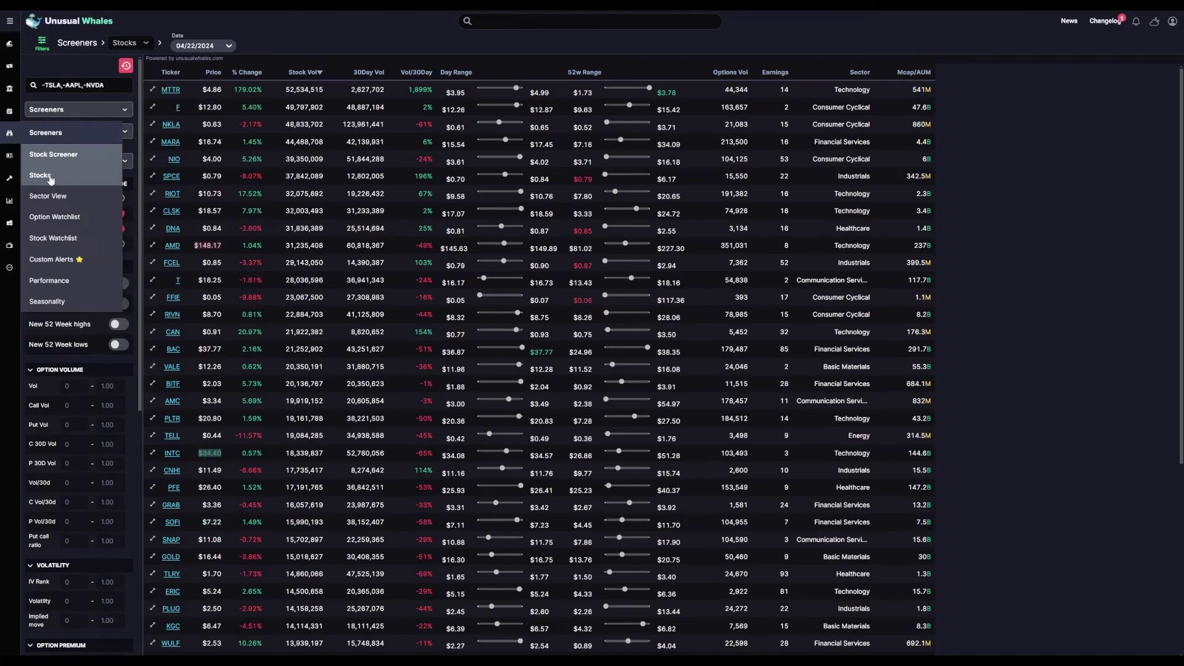
pyautogui.click(54, 155)
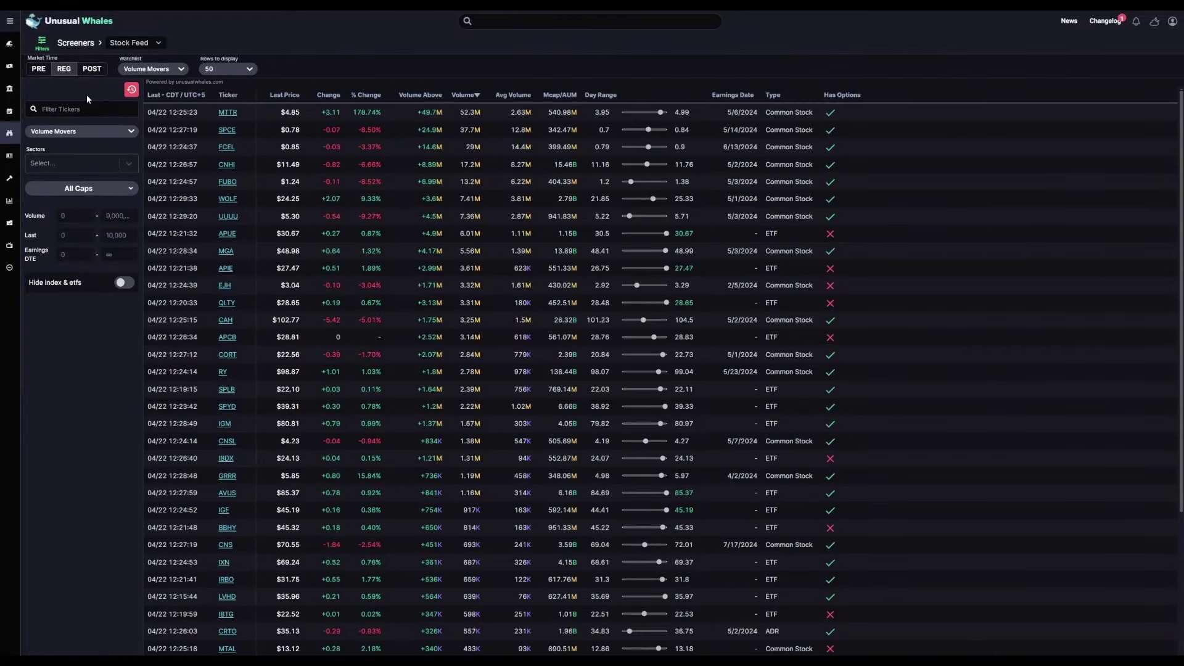
# Step: Compare the Most Active and Volume Movers watchlists, ending on Volume Movers, then open MTTR's overview
pyautogui.click(105, 132)
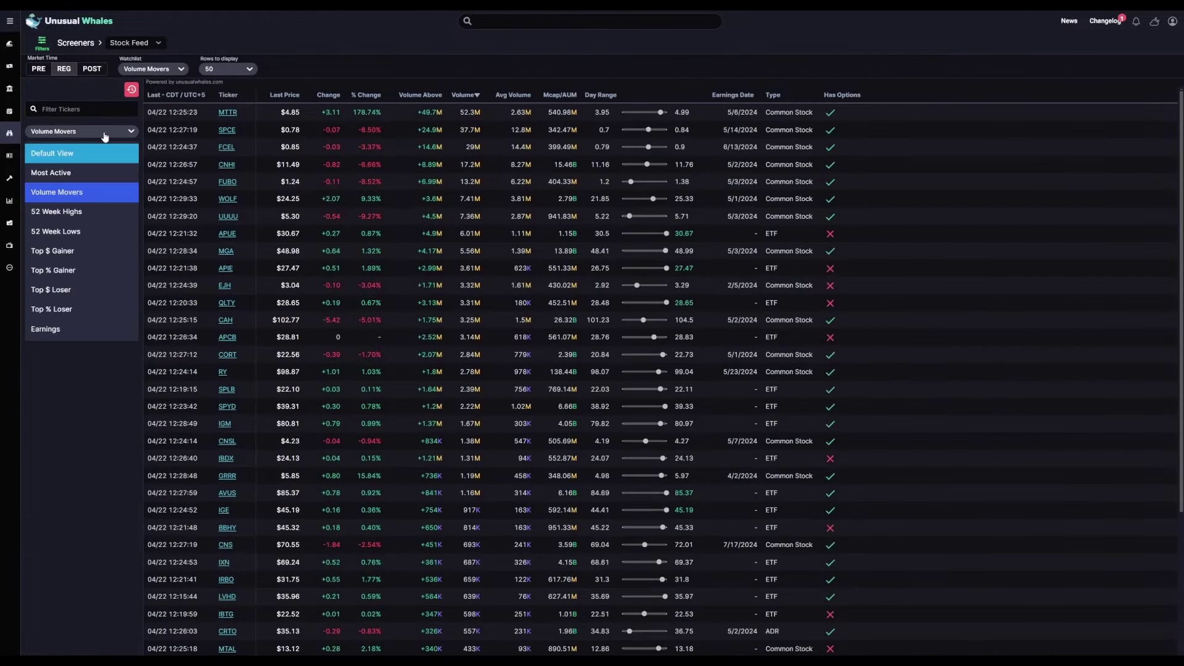
pyautogui.click(90, 192)
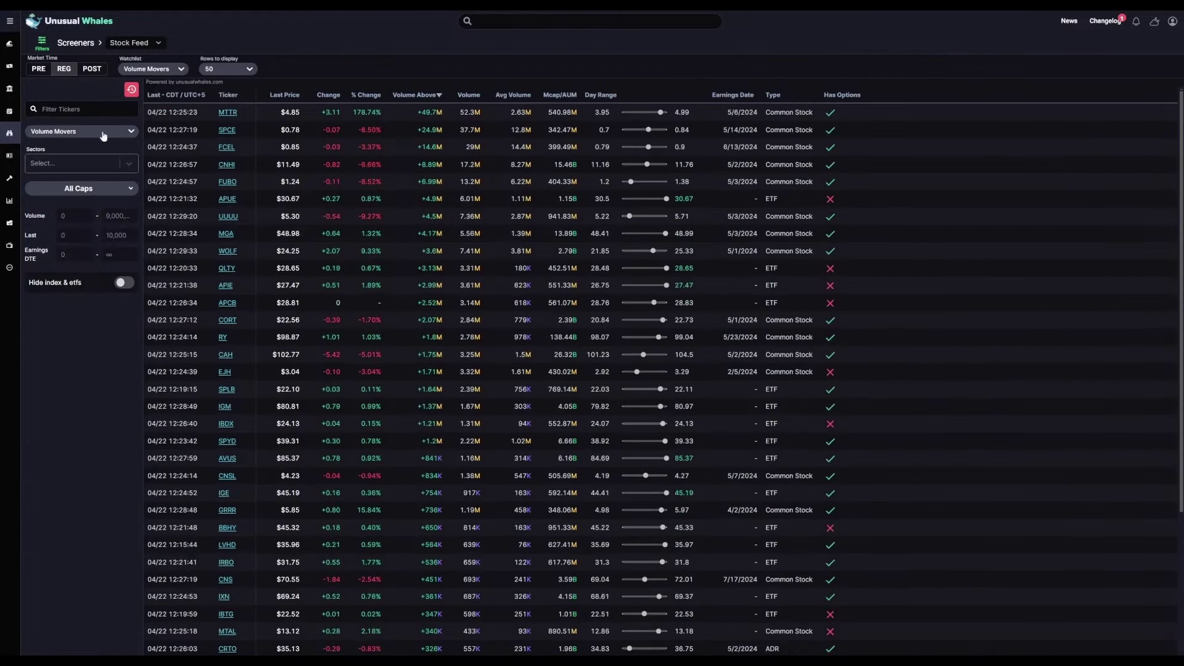
pyautogui.click(142, 69)
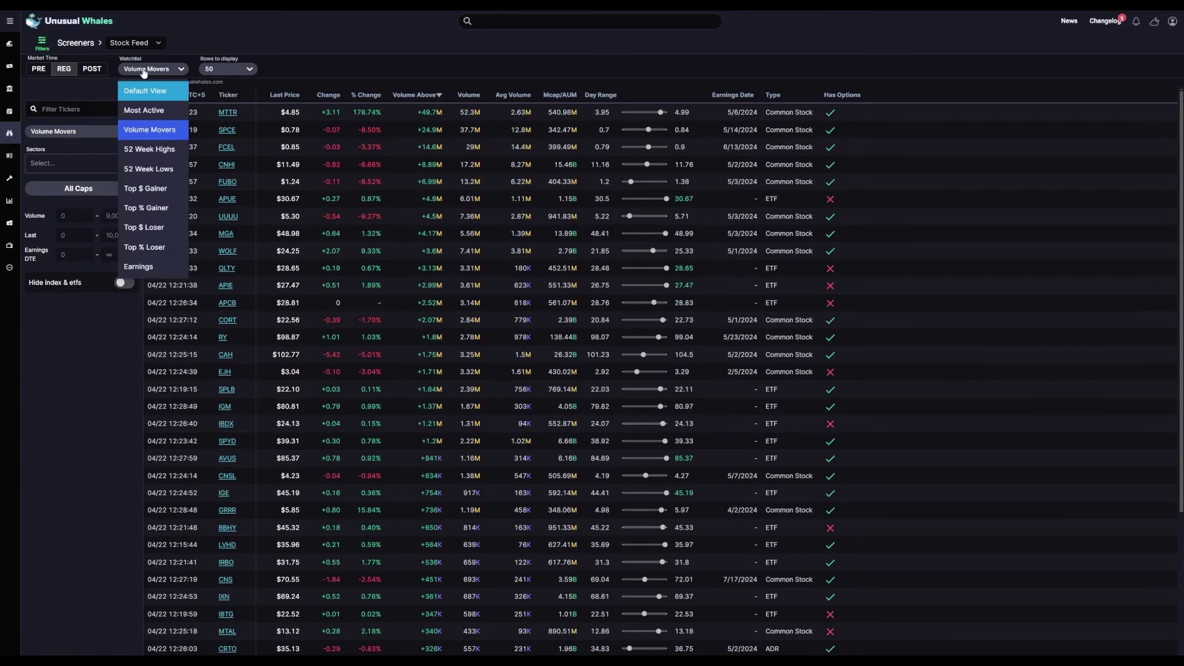
pyautogui.click(142, 109)
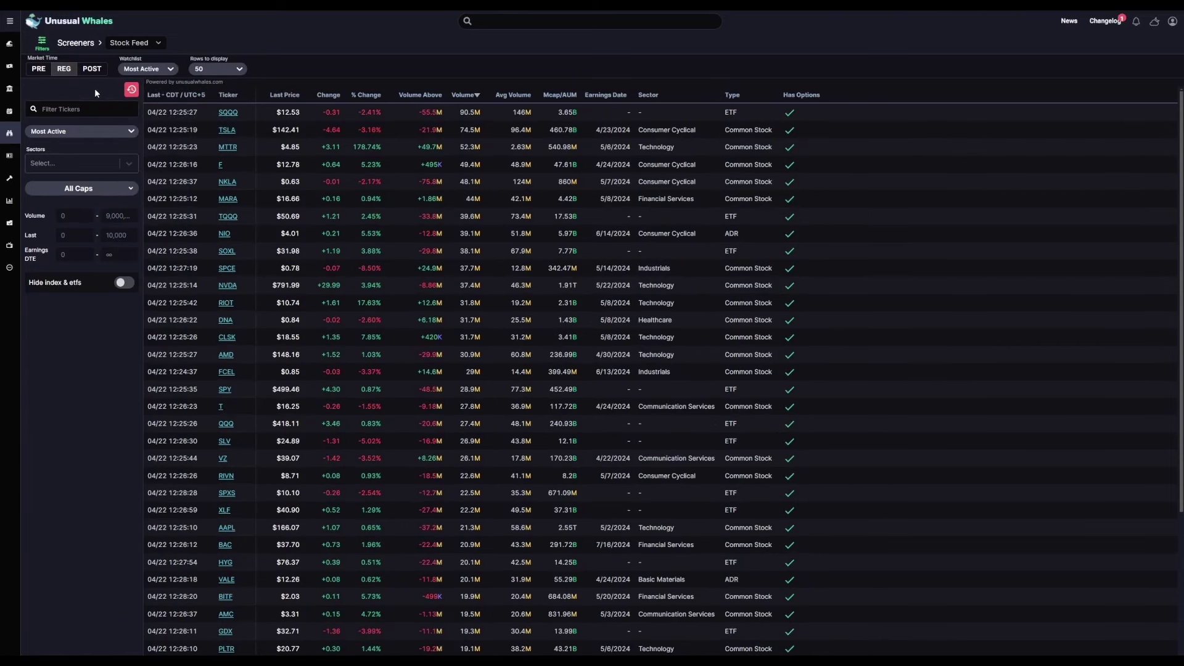
pyautogui.click(131, 70)
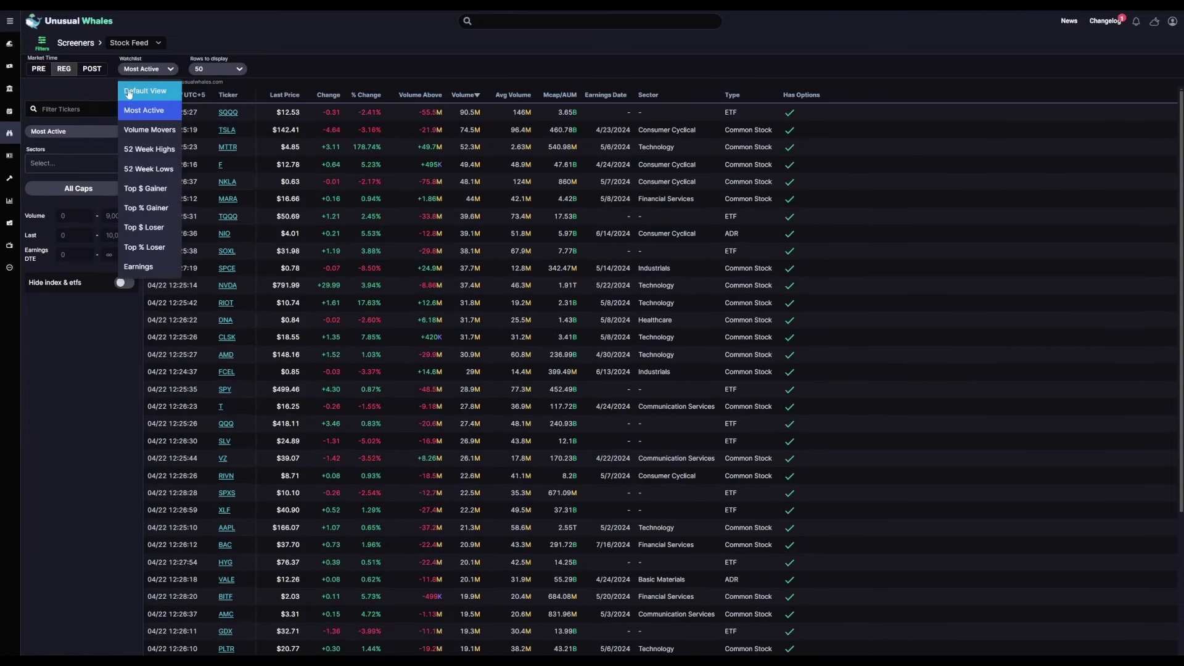
pyautogui.click(144, 128)
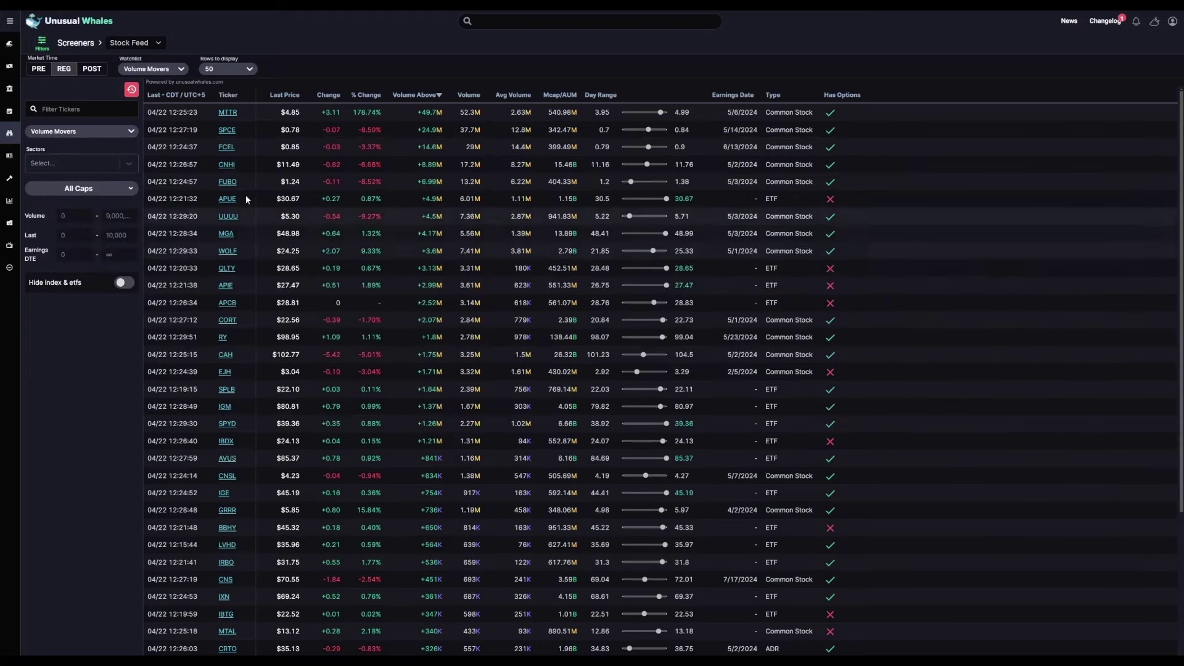
pyautogui.click(228, 112)
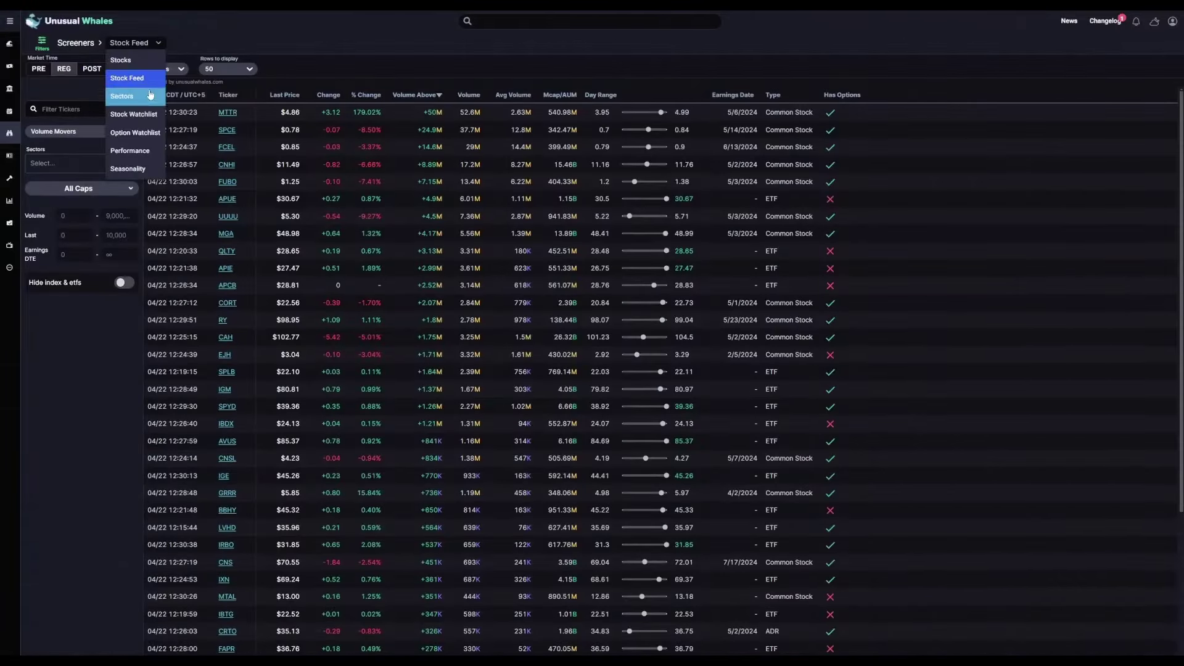
# Step: Switch to the Sectors screener on Cybersecurity and list the other sector watchlists
pyautogui.click(149, 97)
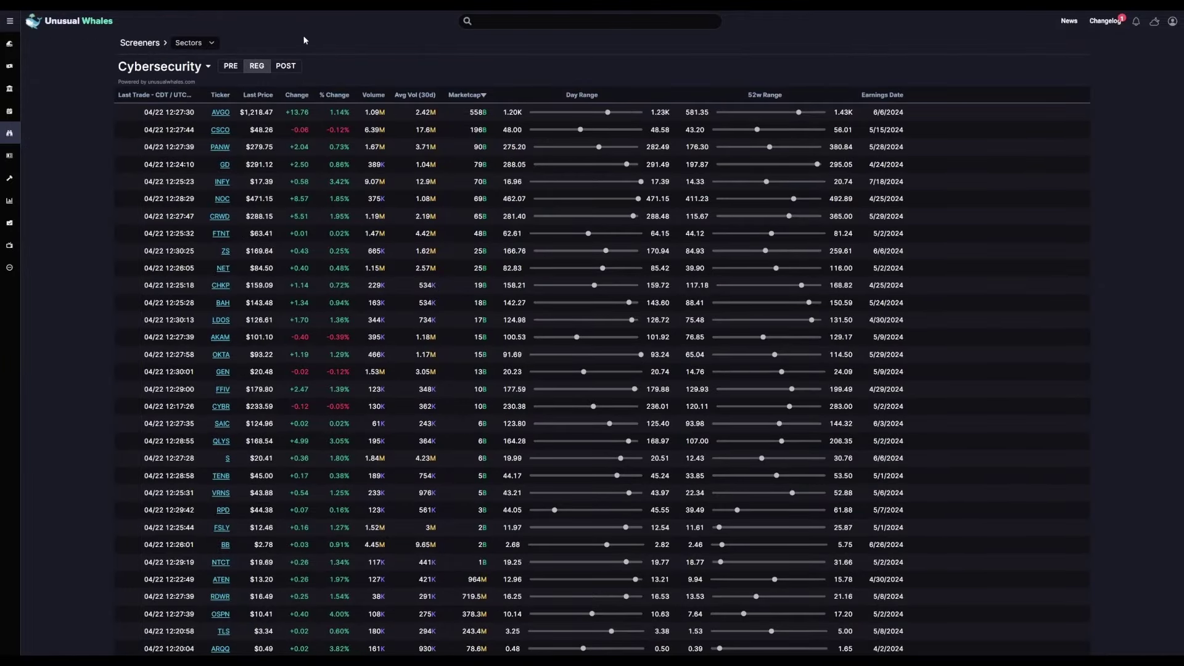
pyautogui.click(208, 67)
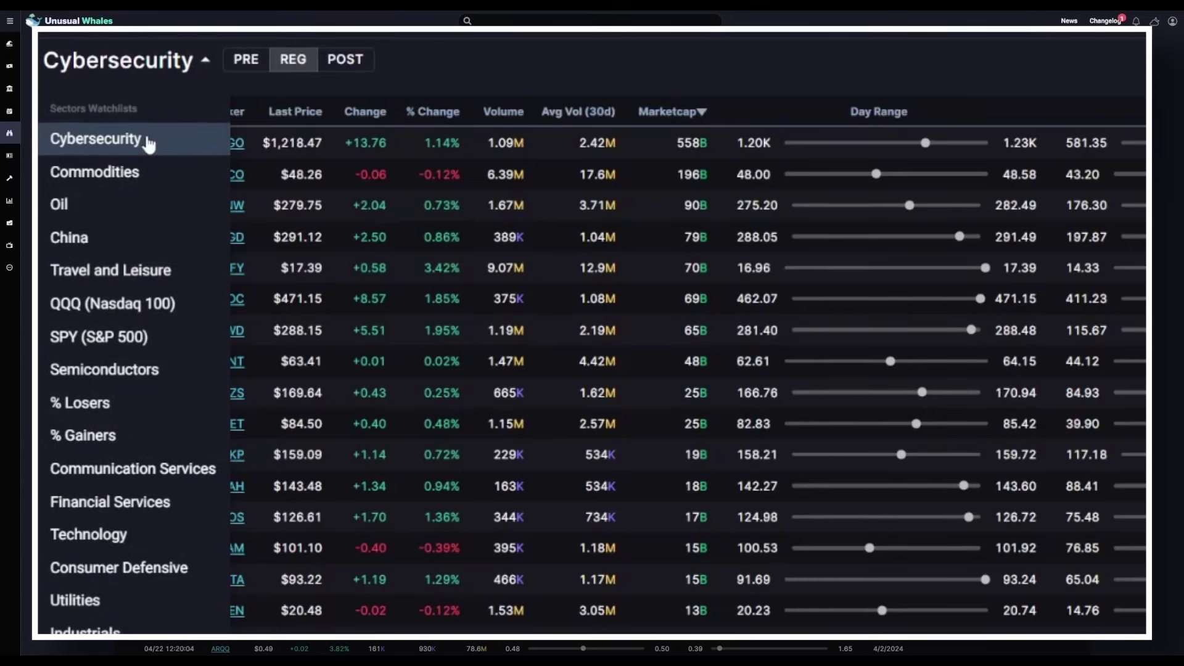
# Step: Show the Consumer Defensive sector stocks sorted by % Change descending
pyautogui.click(138, 569)
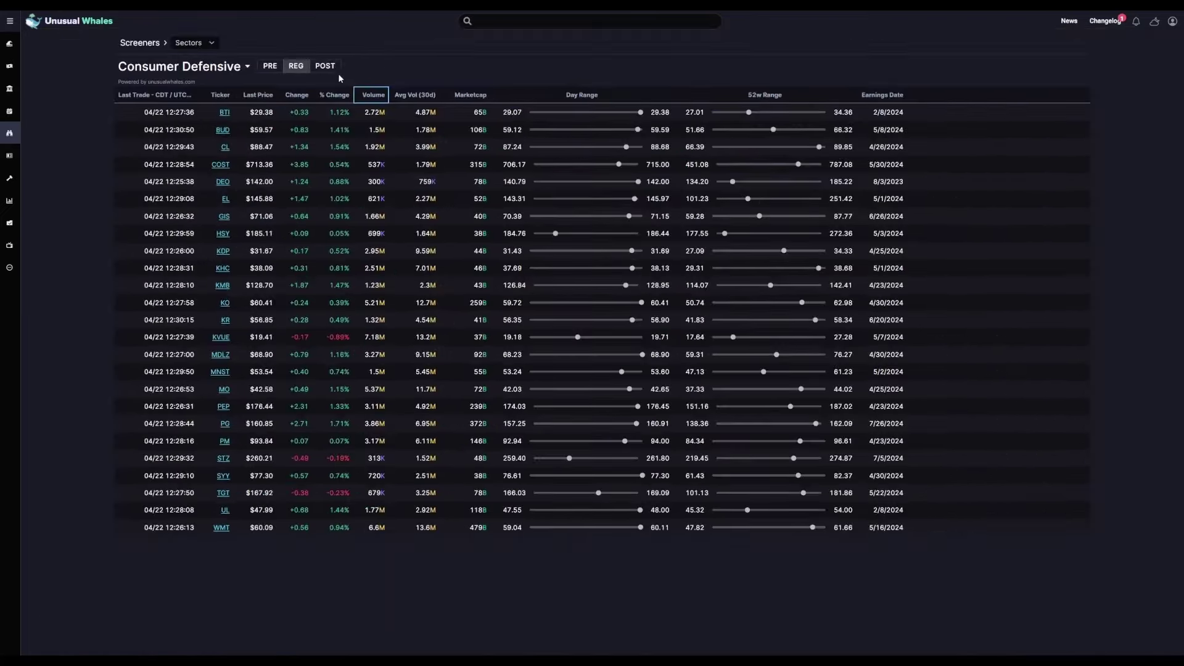
pyautogui.click(333, 94)
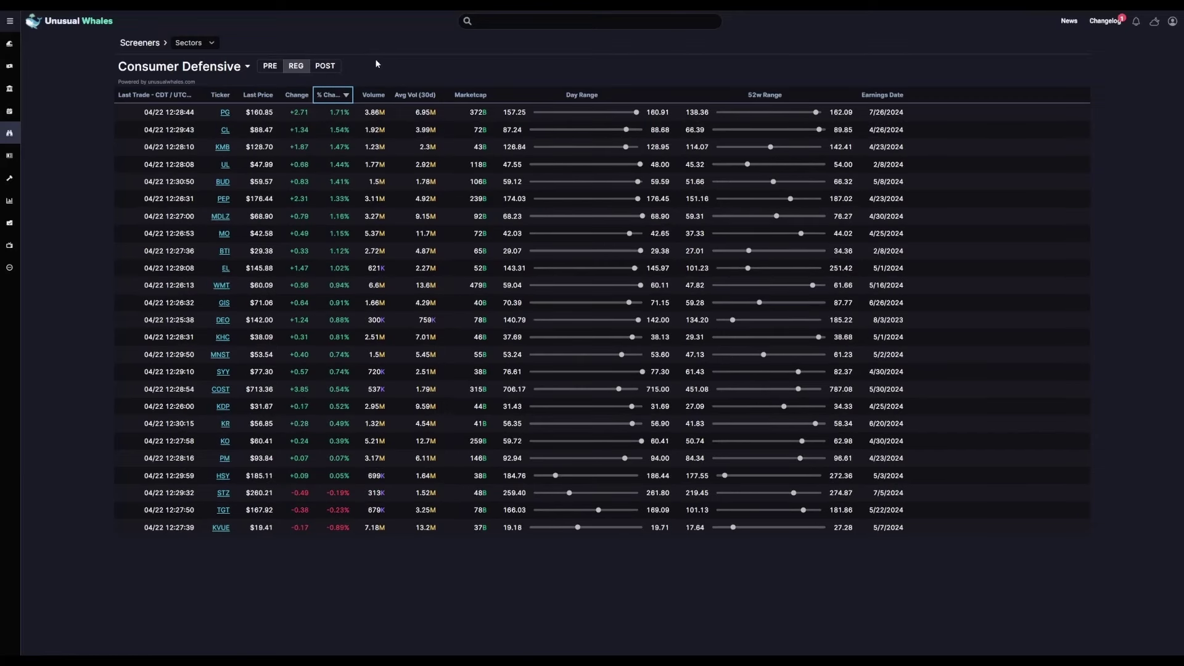
pyautogui.moveTo(224, 114)
pyautogui.click(243, 69)
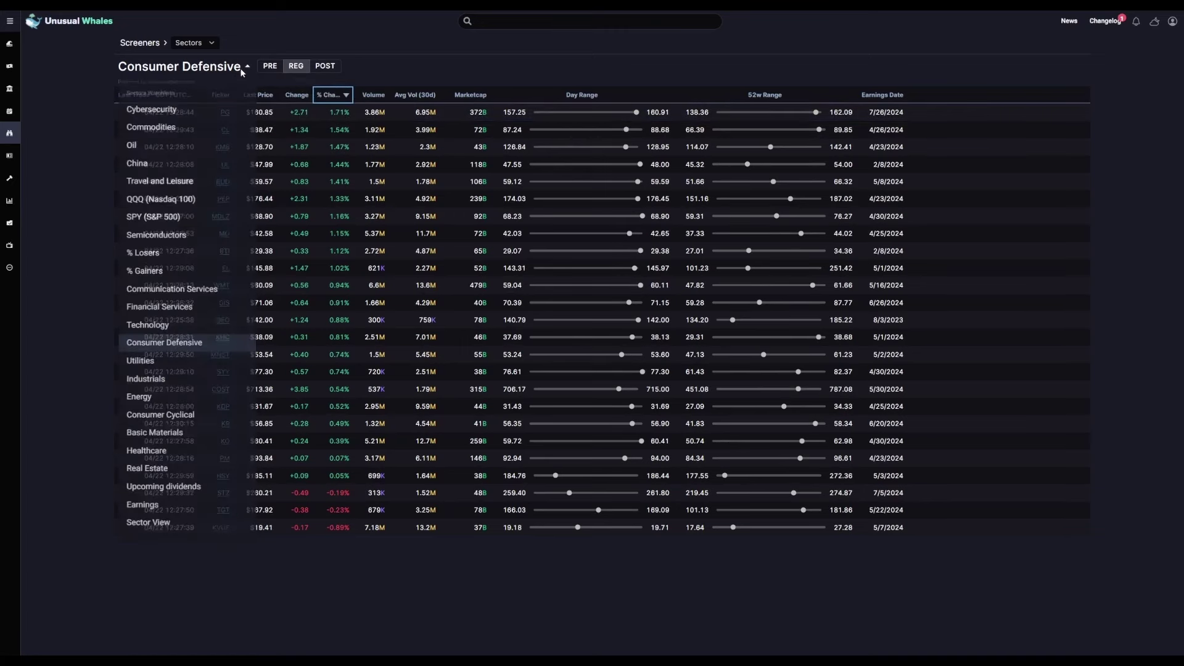
# Step: Pick the Oil sector watchlist, then change the sector watchlist to Commodities
pyautogui.click(132, 146)
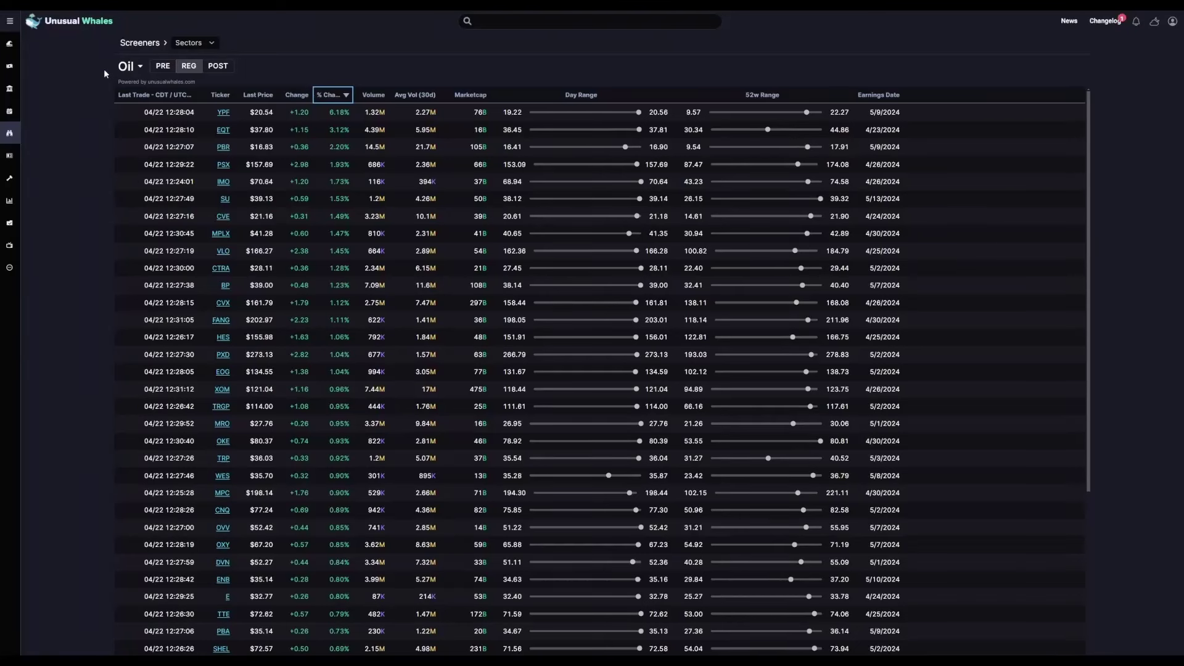
pyautogui.click(135, 66)
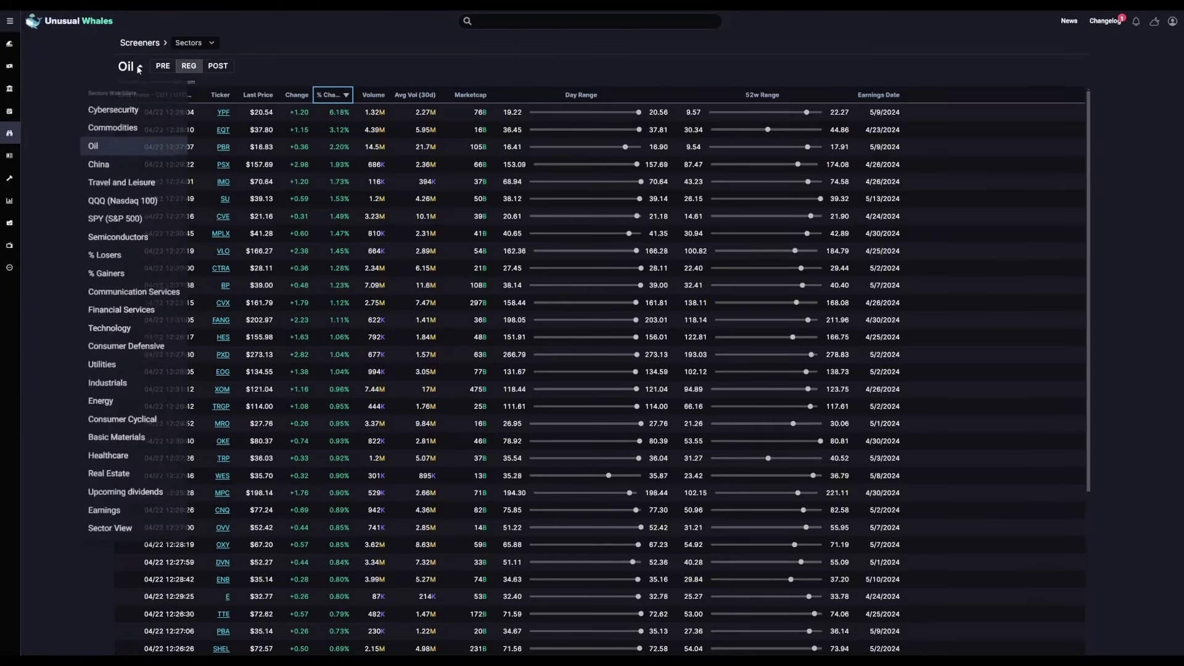
pyautogui.click(102, 128)
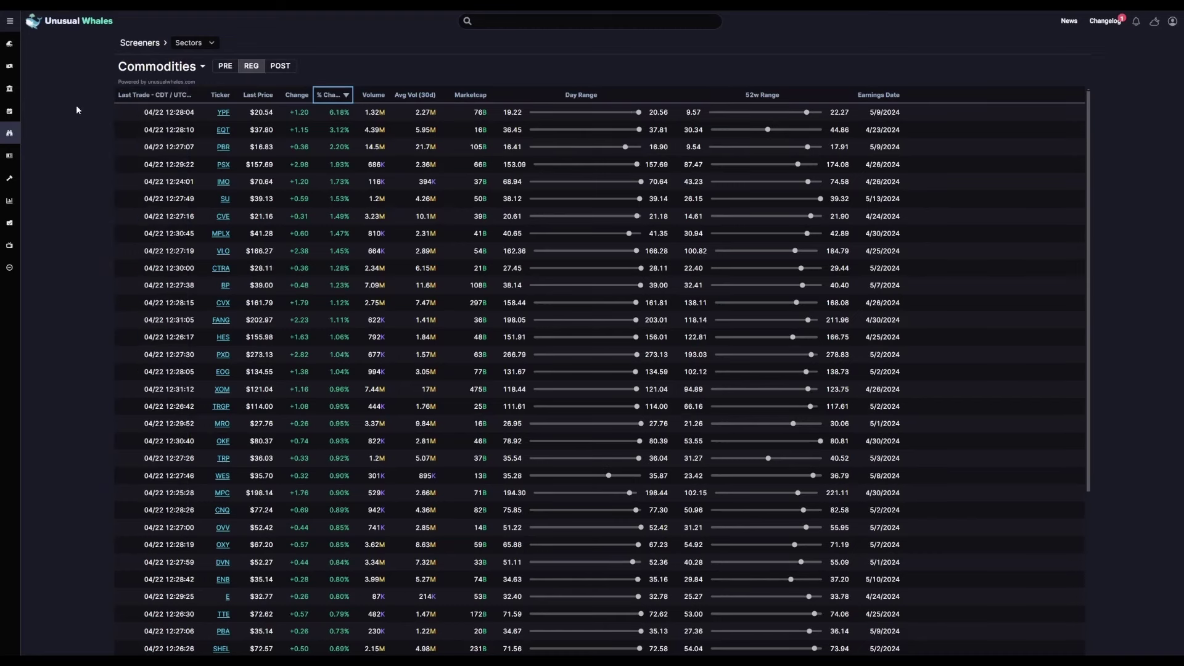
# Step: Switch the Commodities screener between PRE and POST session data, ending on PRE
pyautogui.click(225, 66)
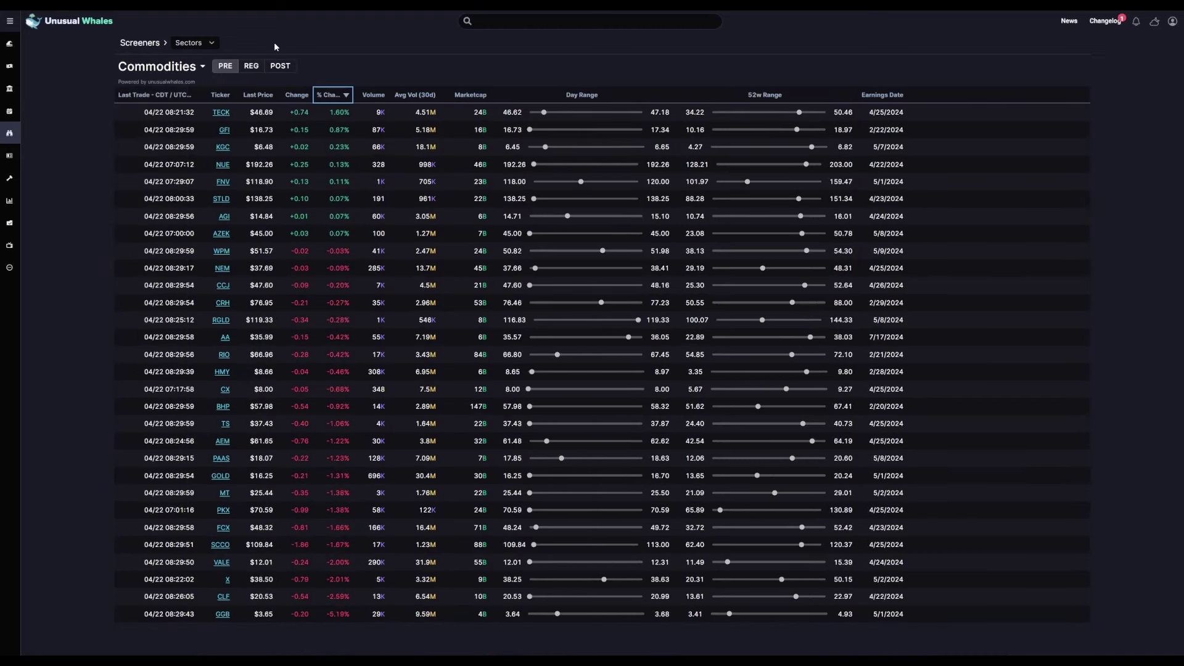
pyautogui.click(292, 65)
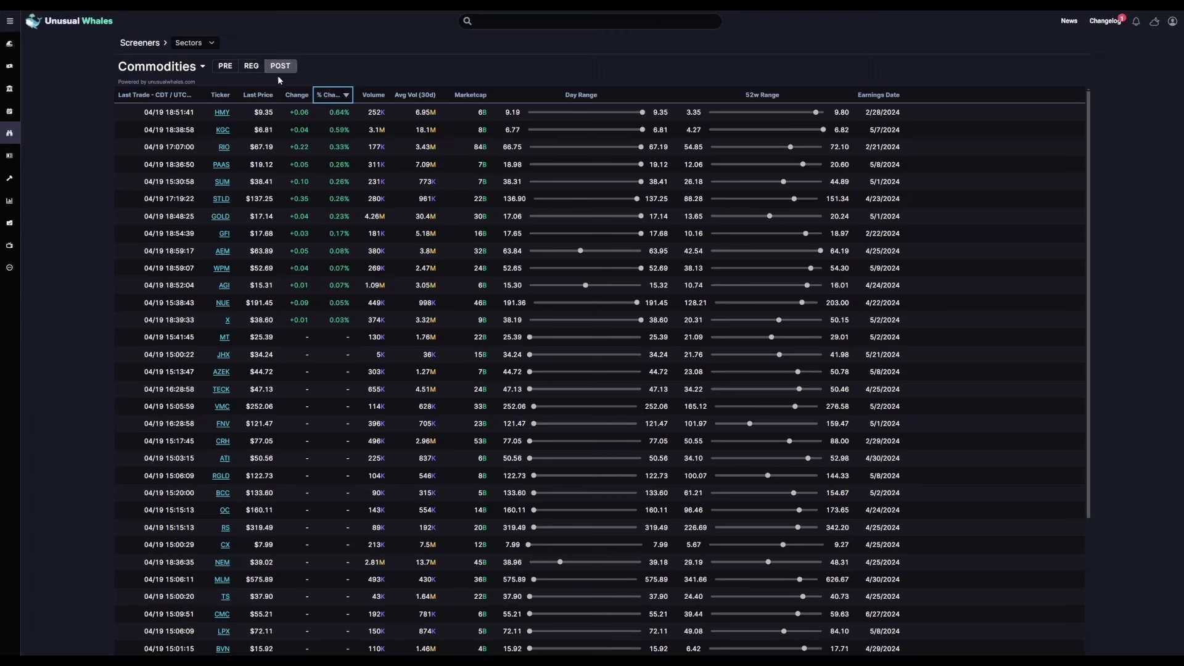
pyautogui.click(225, 66)
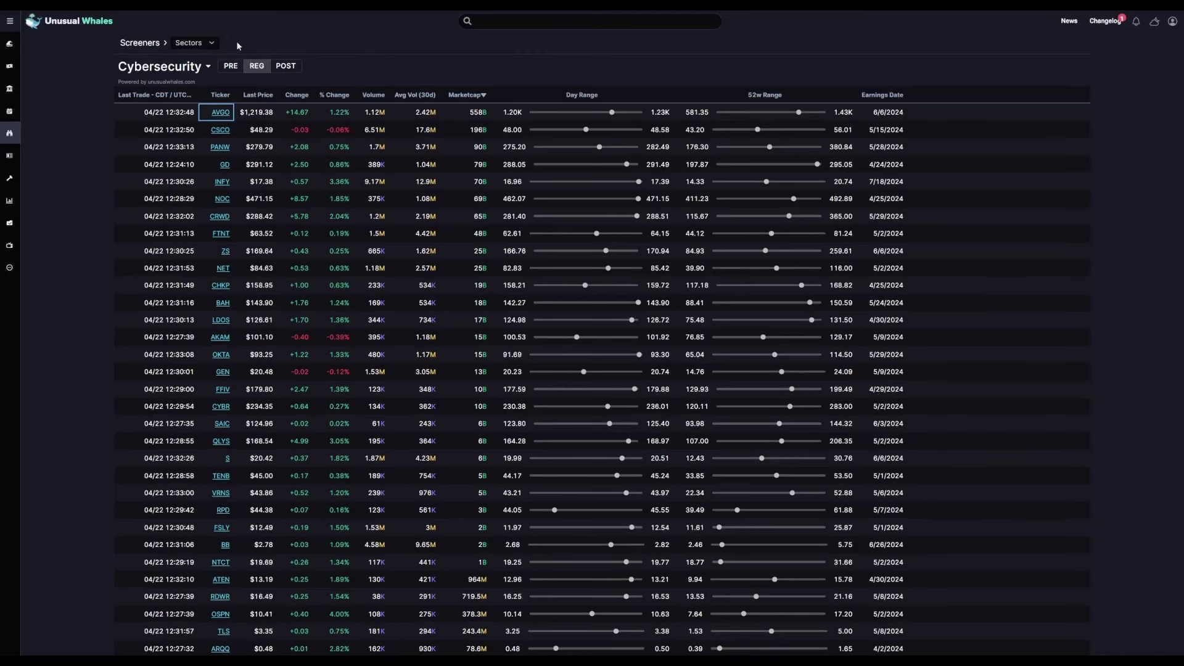
# Step: Open the CSCO stock overview and add CSCO to the FlowPosts watchlist
pyautogui.click(212, 43)
pyautogui.click(220, 130)
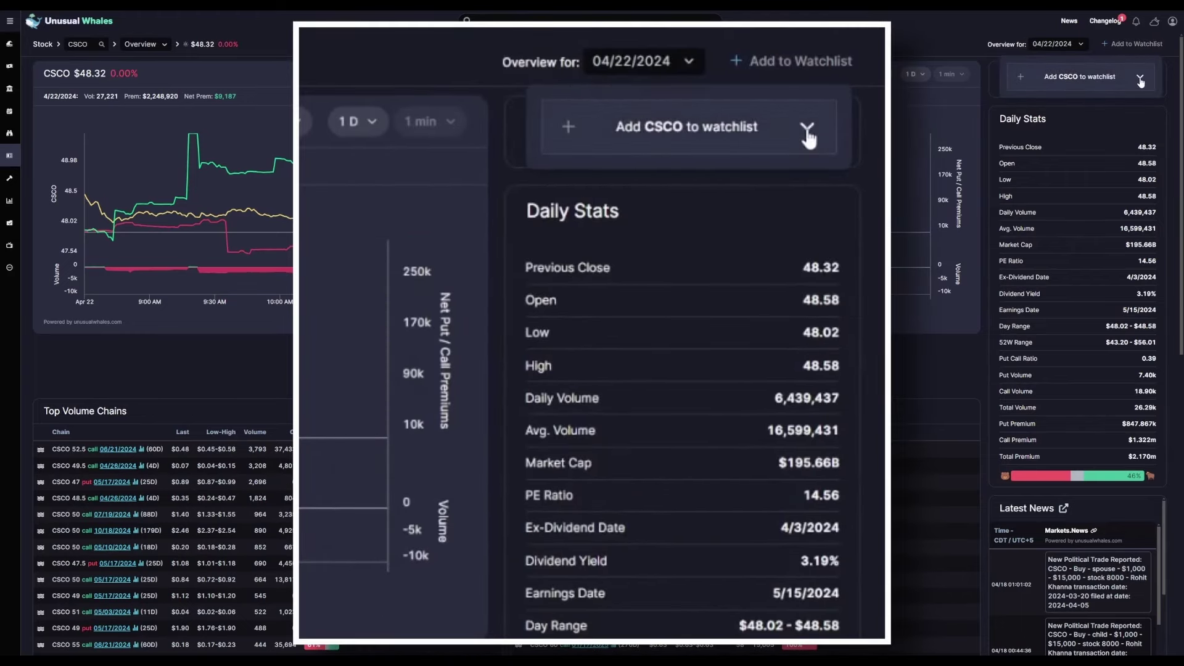
pyautogui.click(1140, 79)
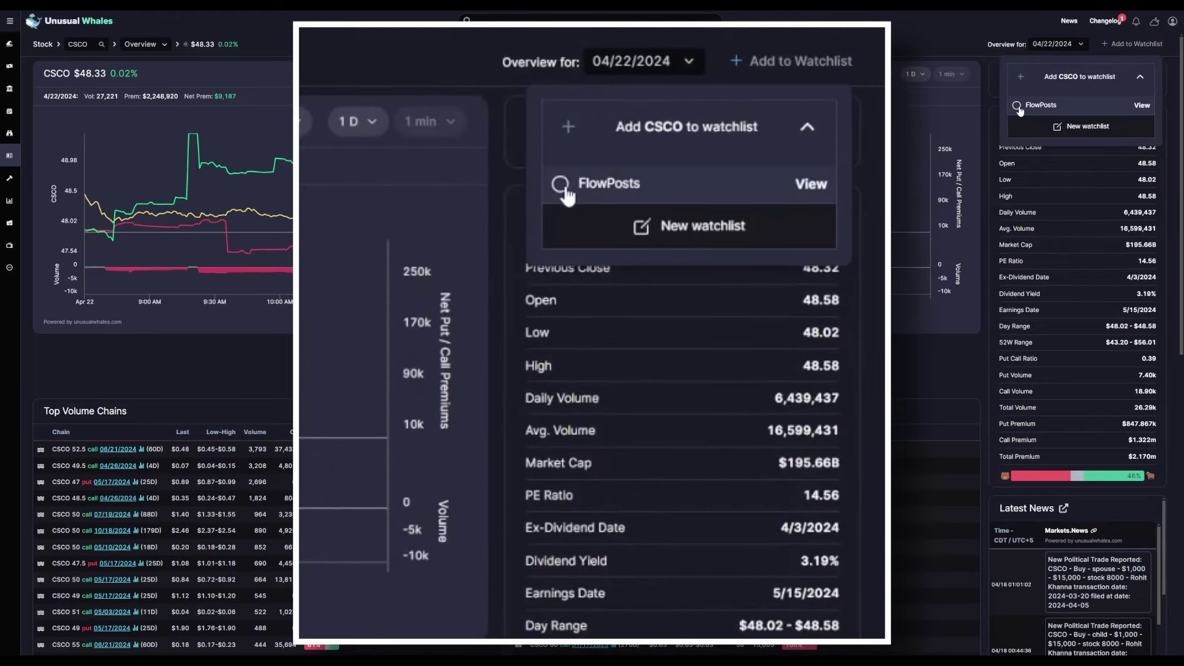
pyautogui.click(1017, 106)
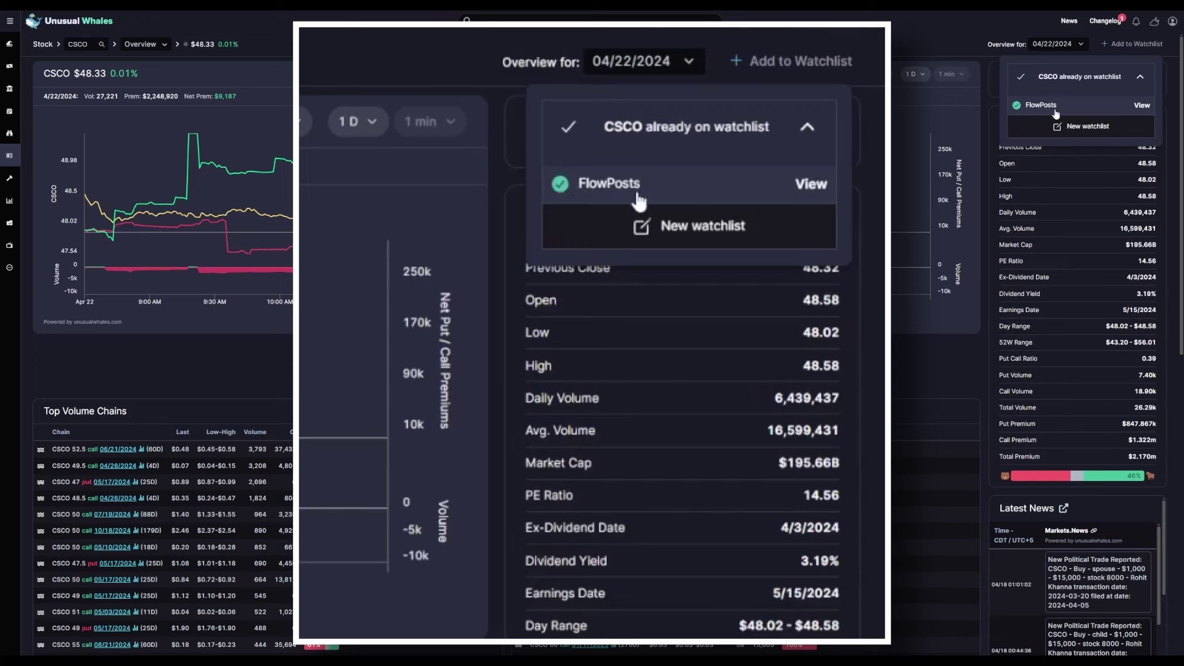
# Step: Create a new watchlist named 'New watchlist' containing CSCO
pyautogui.click(1107, 124)
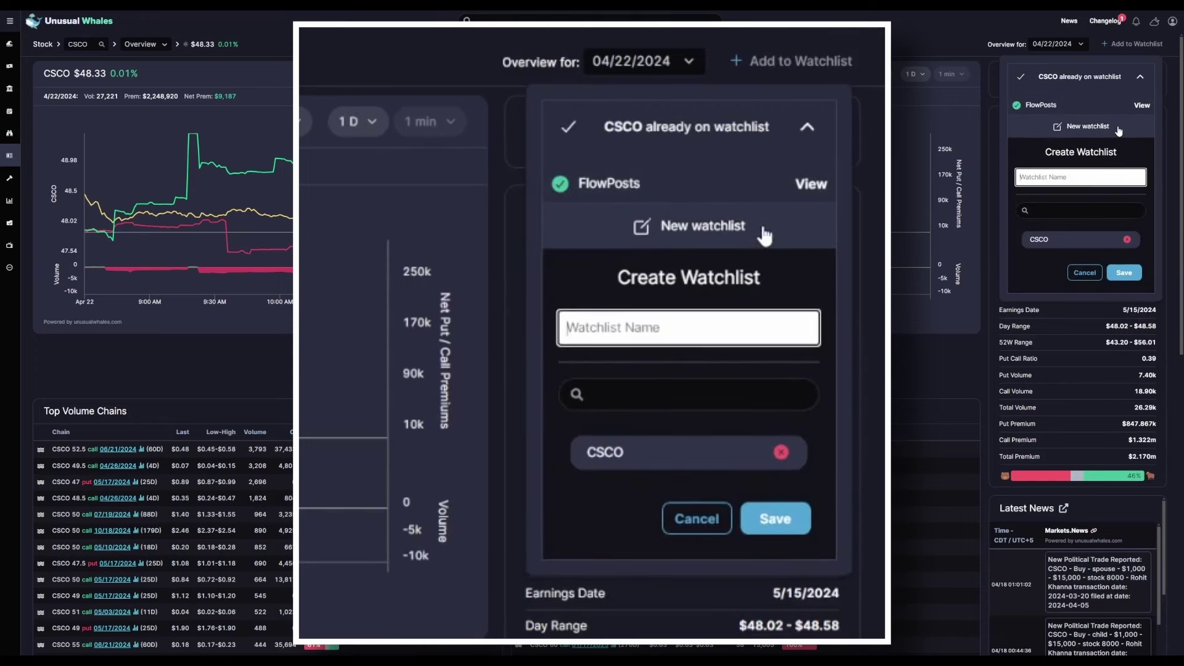
pyautogui.write('New watchlist')
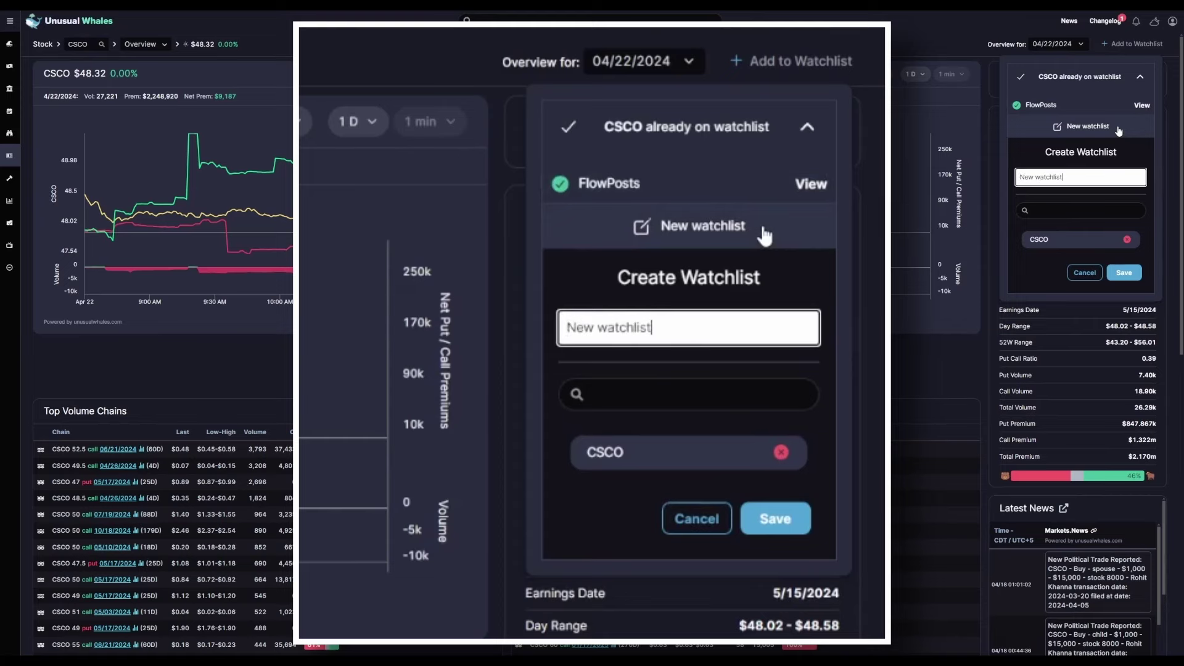
pyautogui.click(1124, 273)
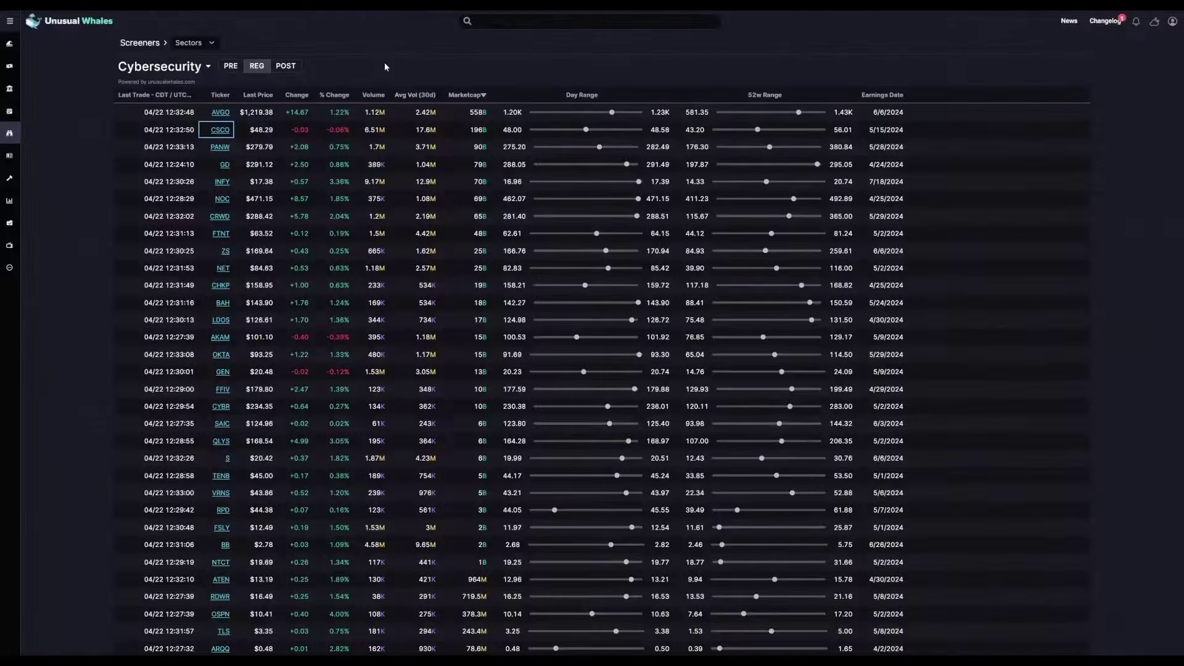
# Step: Open the Stock Watchlist screener, view the FlowPosts tab, and search for ticker AMD
pyautogui.click(211, 43)
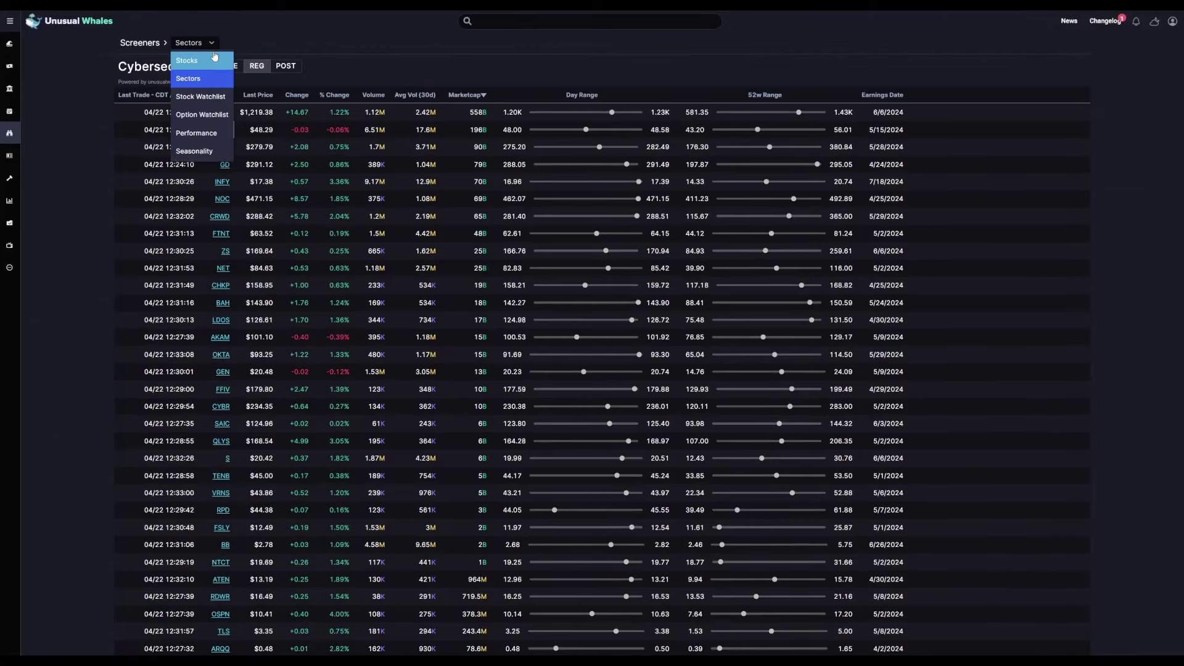
pyautogui.click(213, 97)
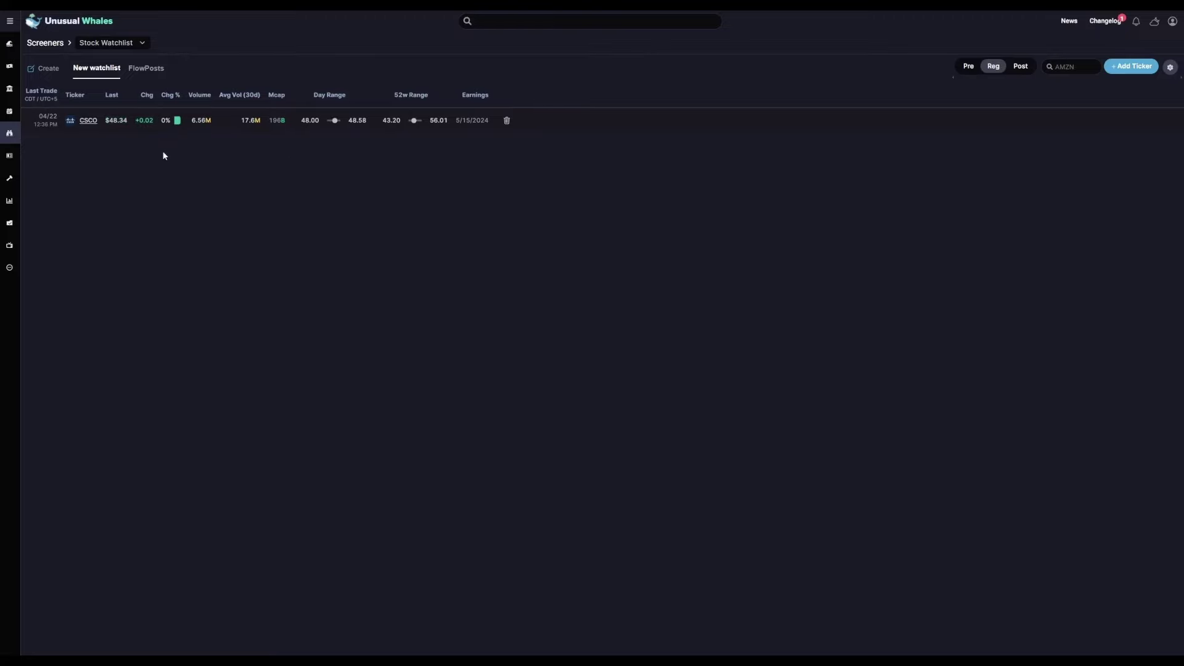
pyautogui.click(148, 68)
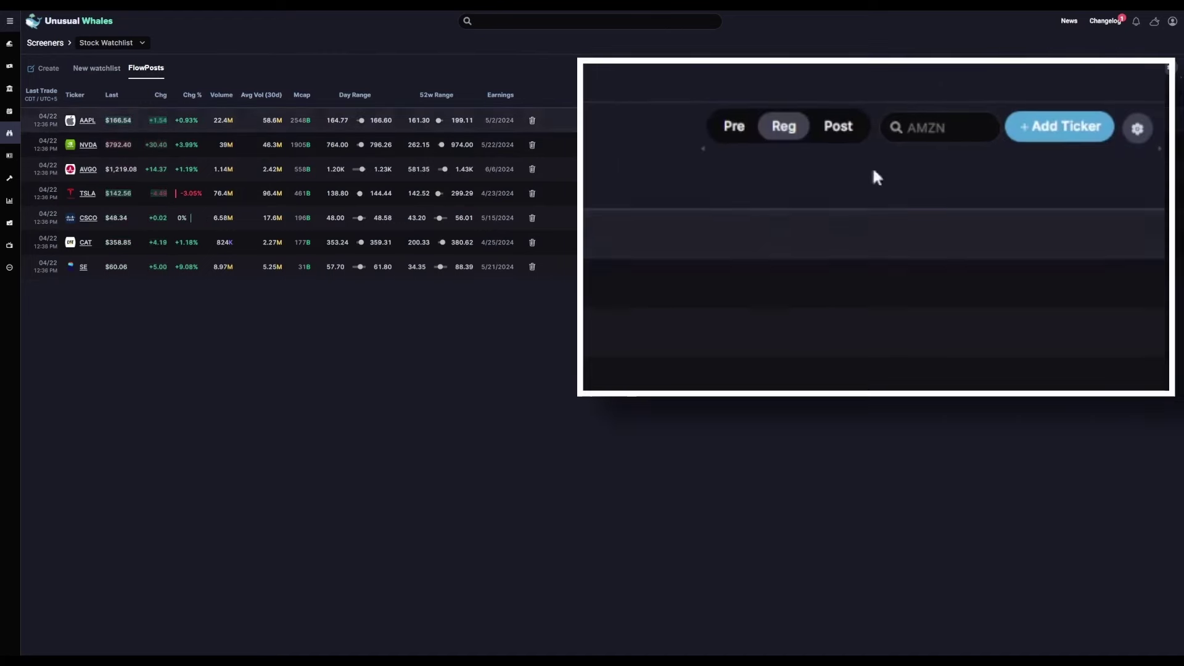
pyautogui.click(937, 128)
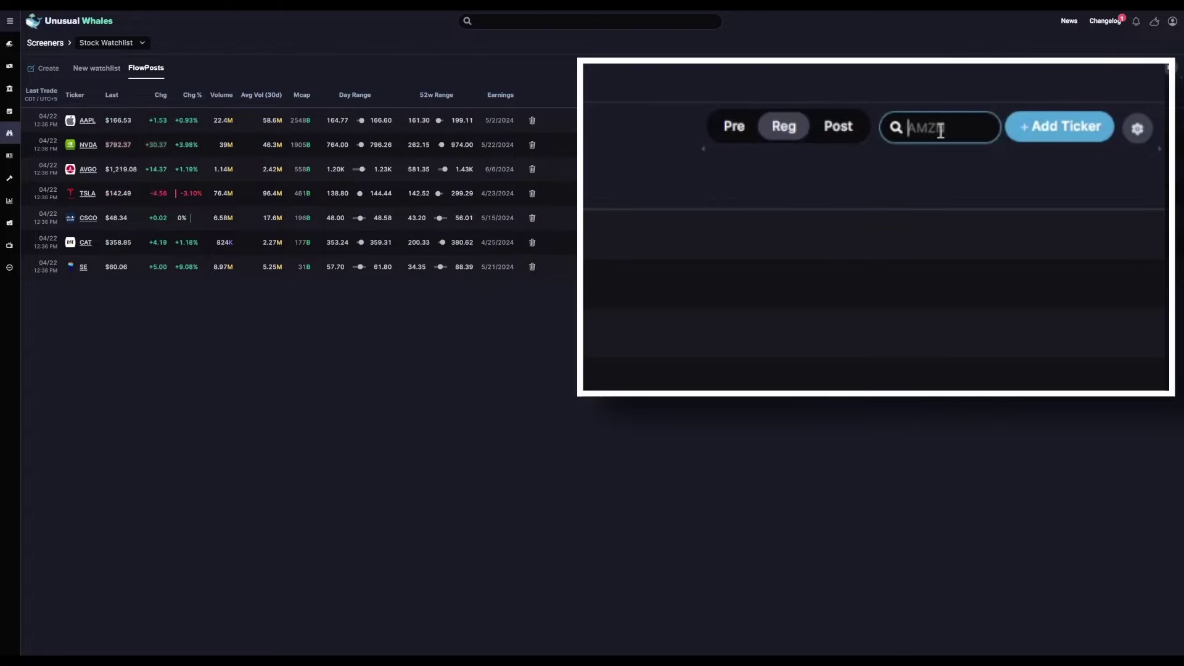
pyautogui.write('AMD')
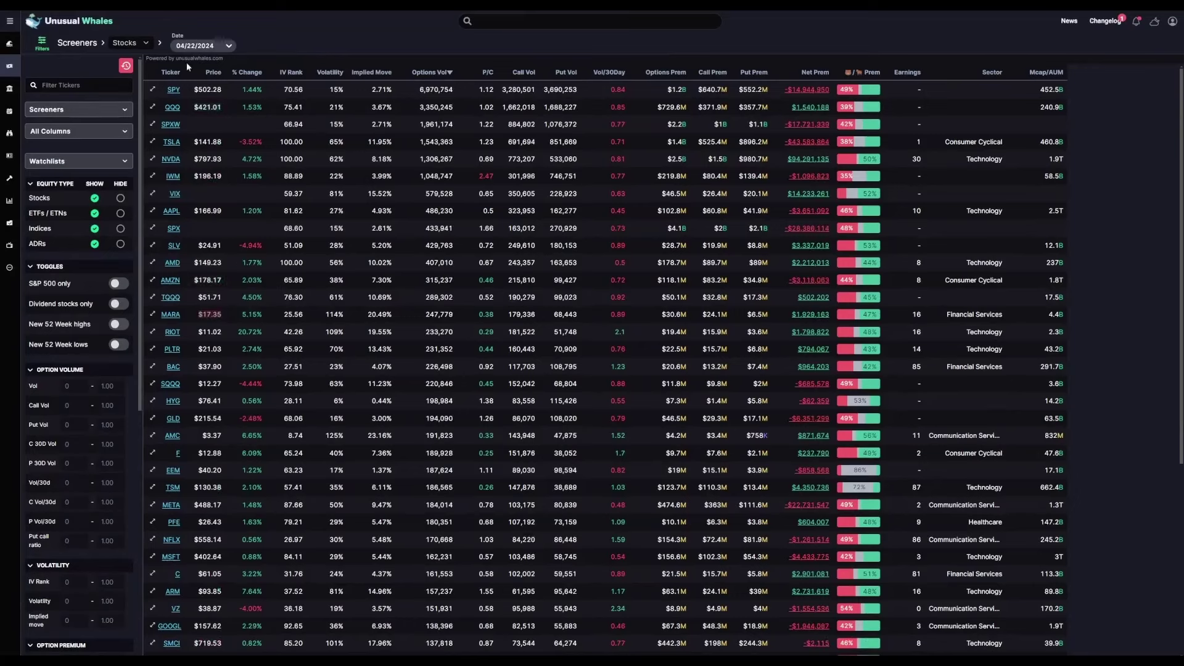
# Step: Filter the Stocks screener to FlowPosts tickers (AAPL, CAT, NVDA, SE, TSLA) with Volatility columns
pyautogui.click(99, 162)
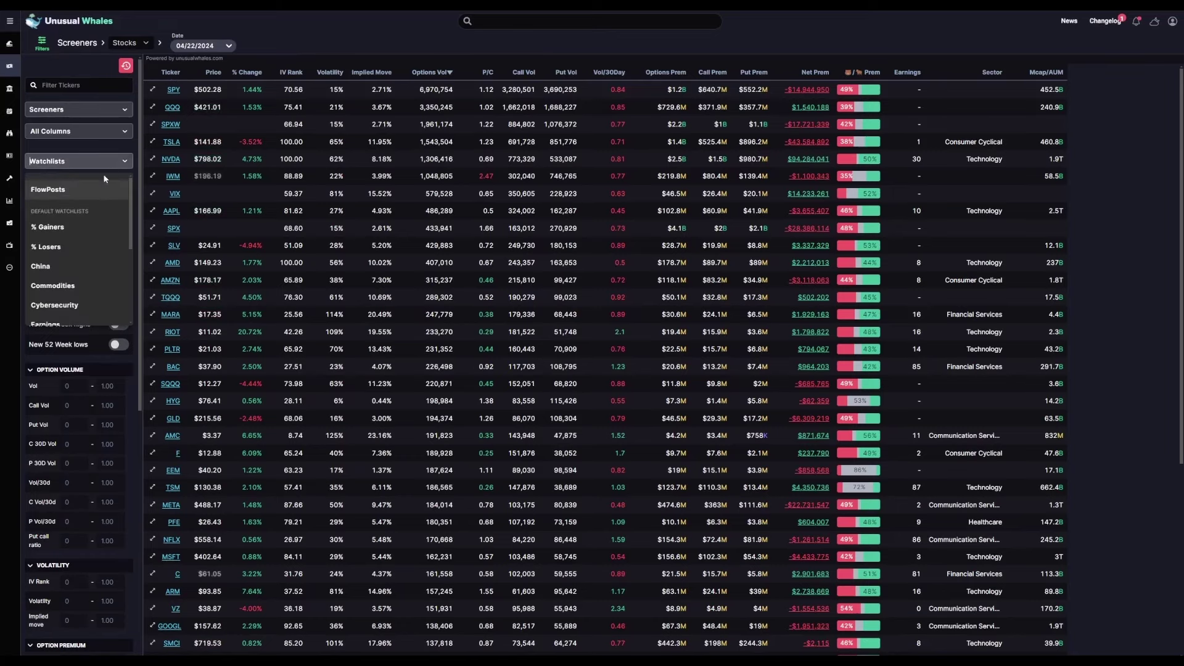
pyautogui.click(76, 188)
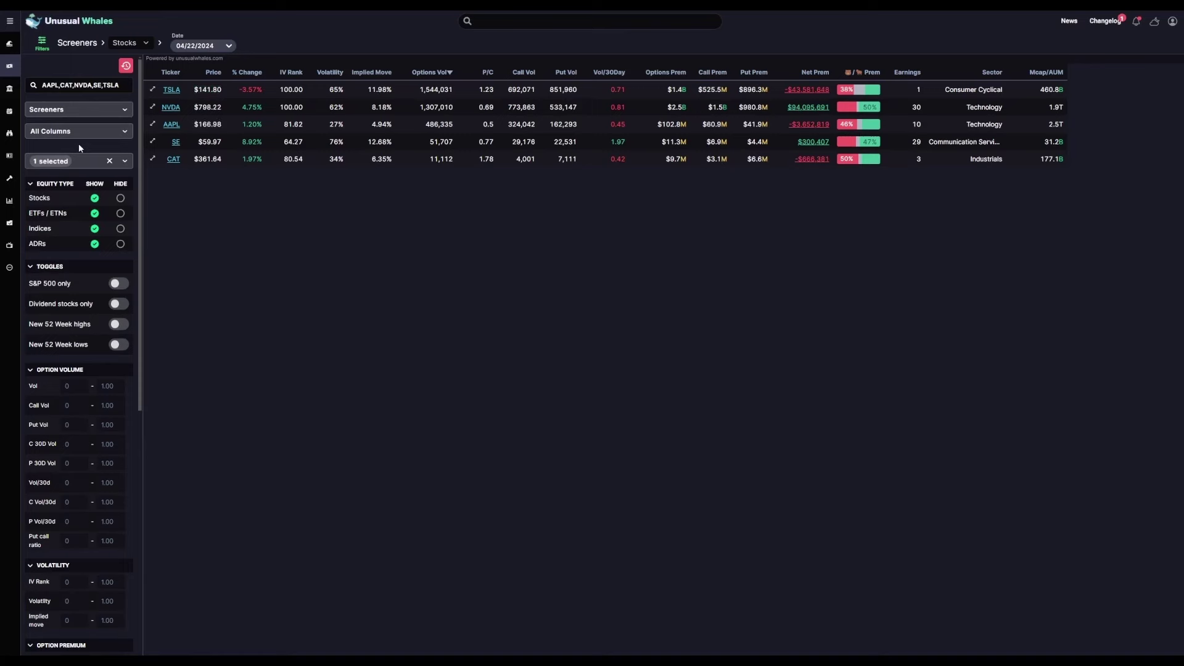
pyautogui.click(74, 132)
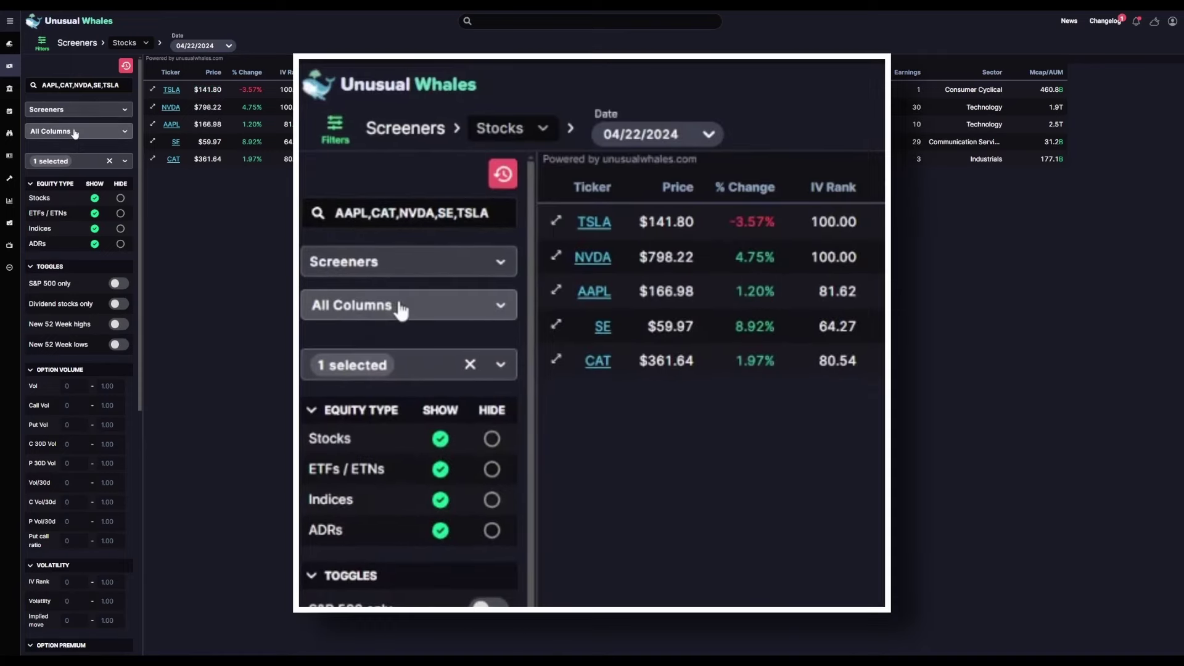
pyautogui.click(74, 132)
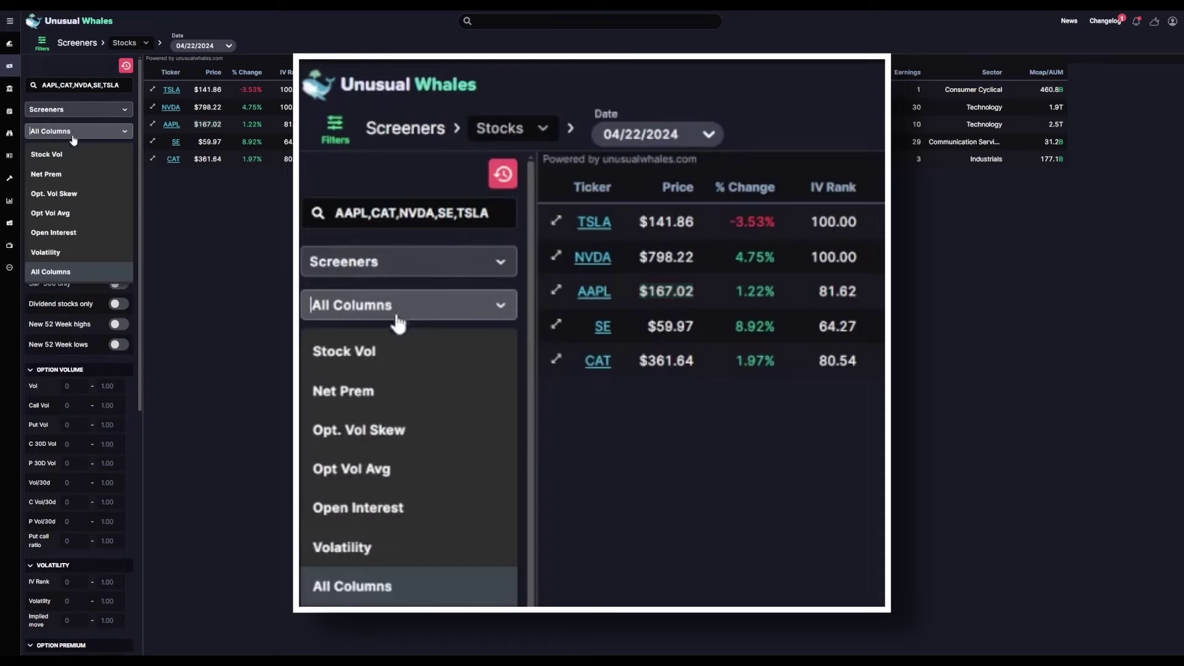
pyautogui.click(60, 248)
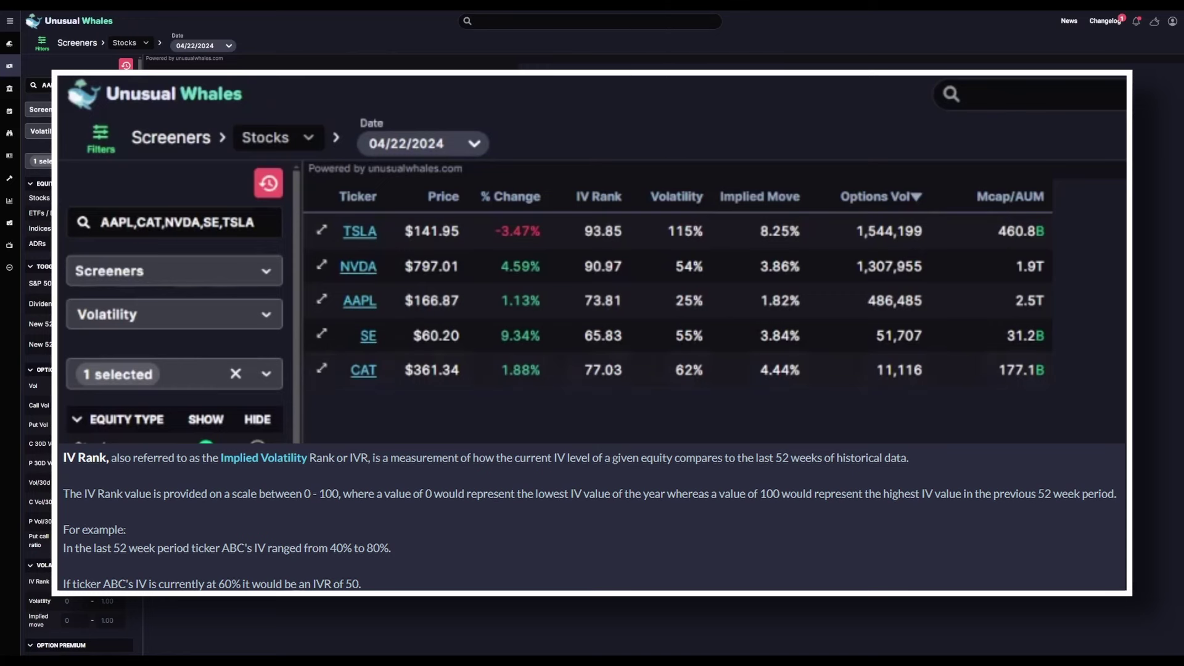
# Step: Sort the five stocks by IV Rank, highest first, with TSLA and NVDA at 100.00
pyautogui.click(298, 71)
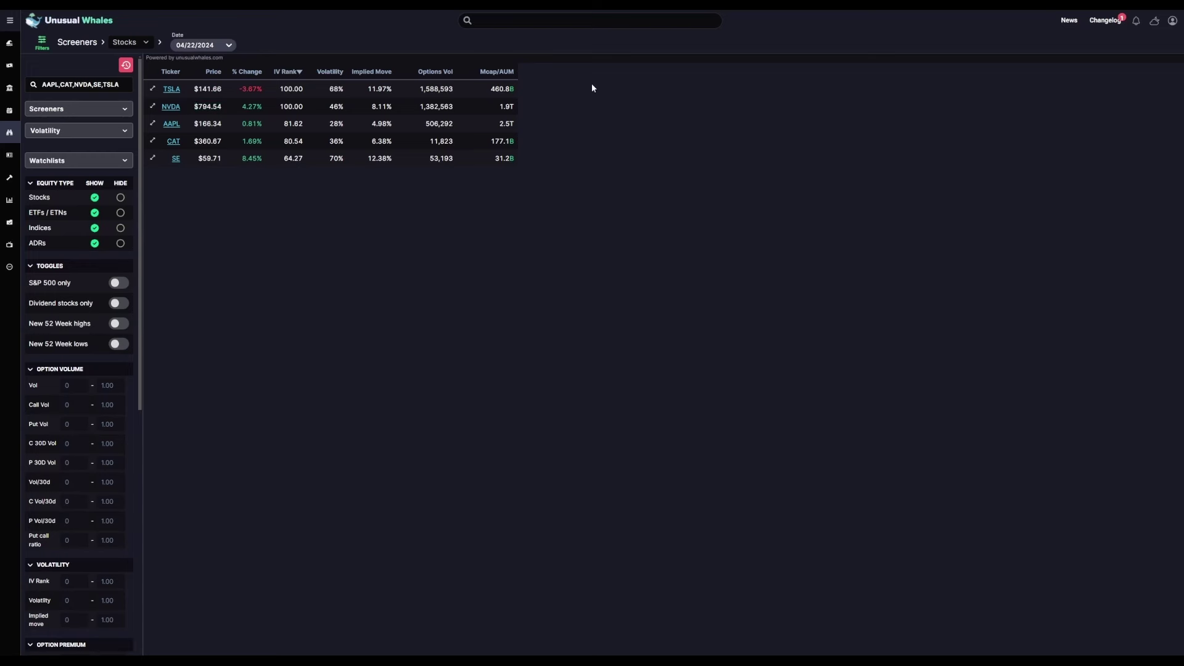
# Step: Switch to the Seasonality screener and change the month from April to March
pyautogui.click(145, 42)
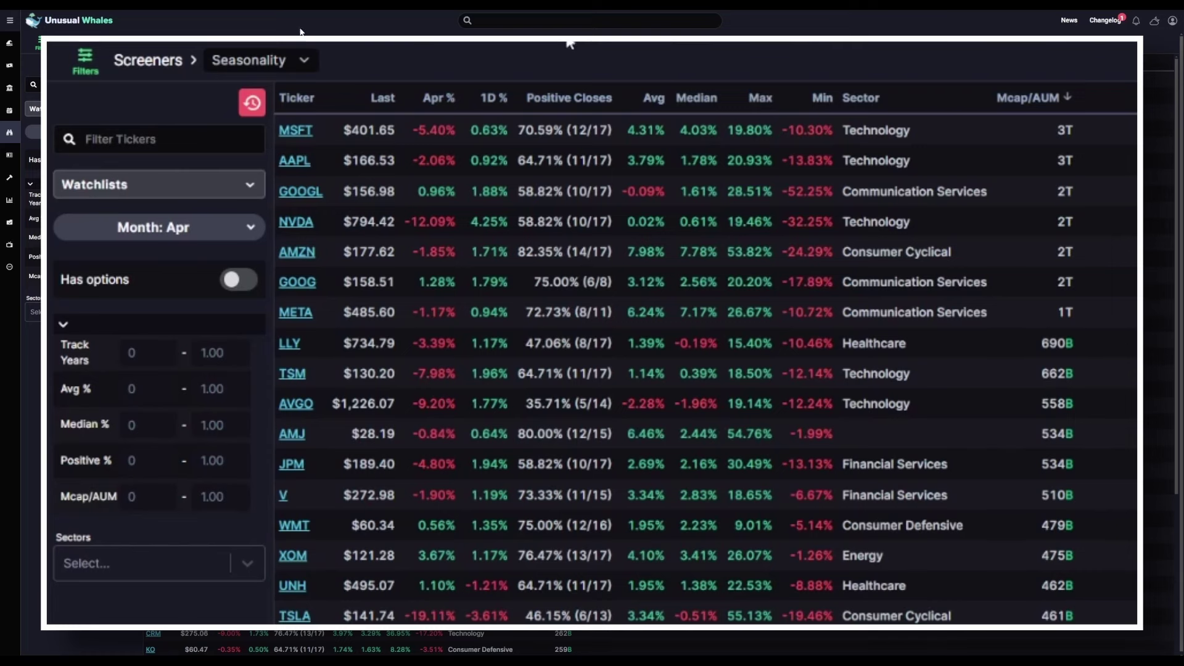
pyautogui.click(208, 234)
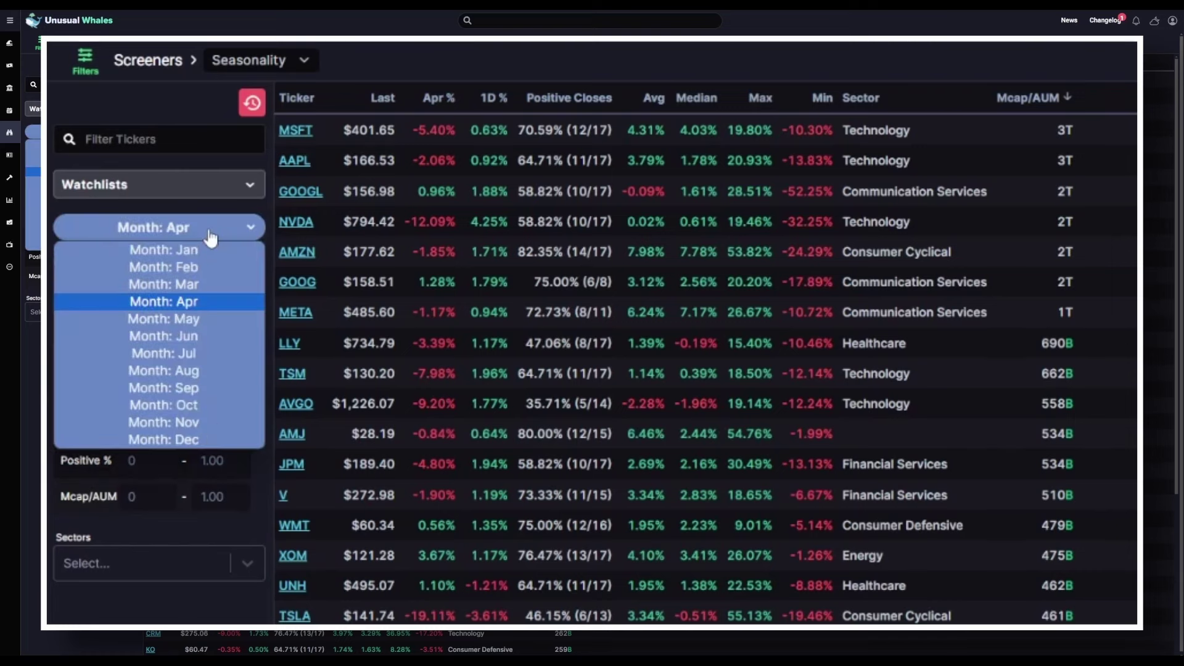
pyautogui.click(206, 285)
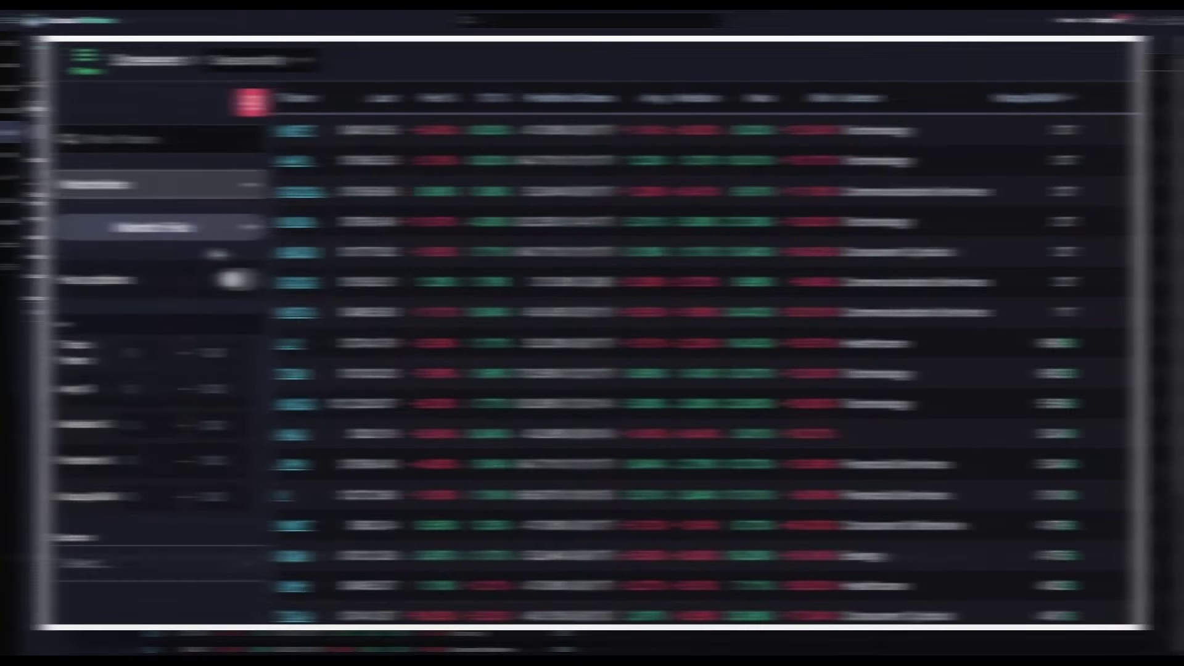
pyautogui.click(299, 61)
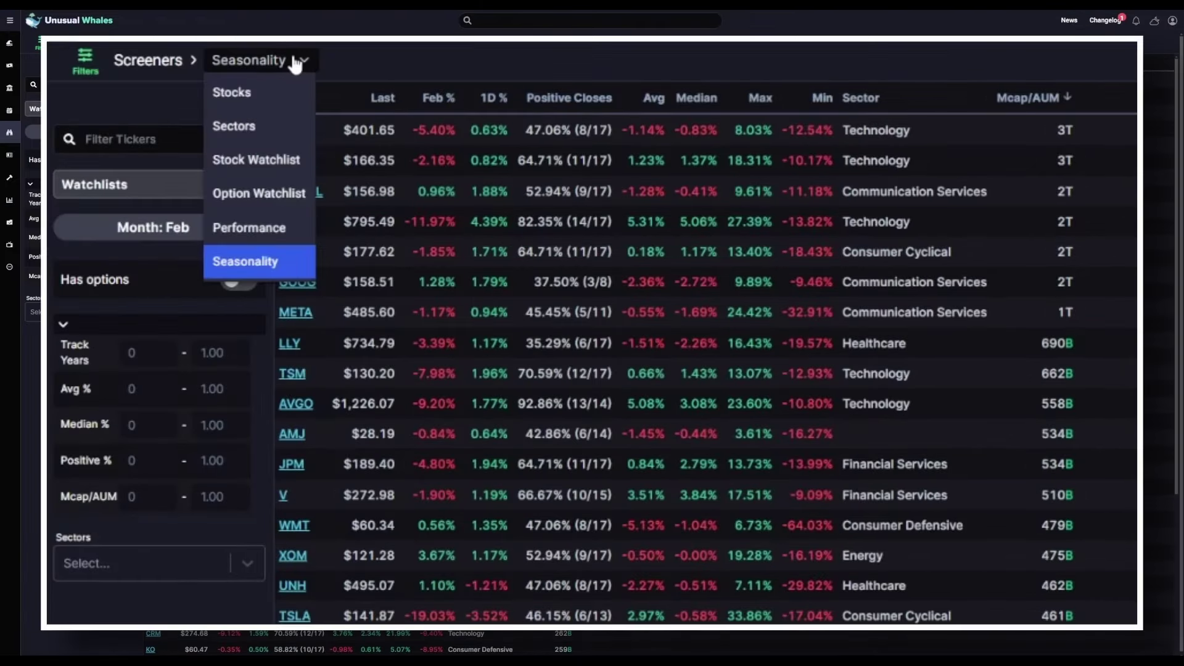
# Step: Open the Performance screener and rank stocks by 1W return, led by WISA at 30,821.05%
pyautogui.click(279, 225)
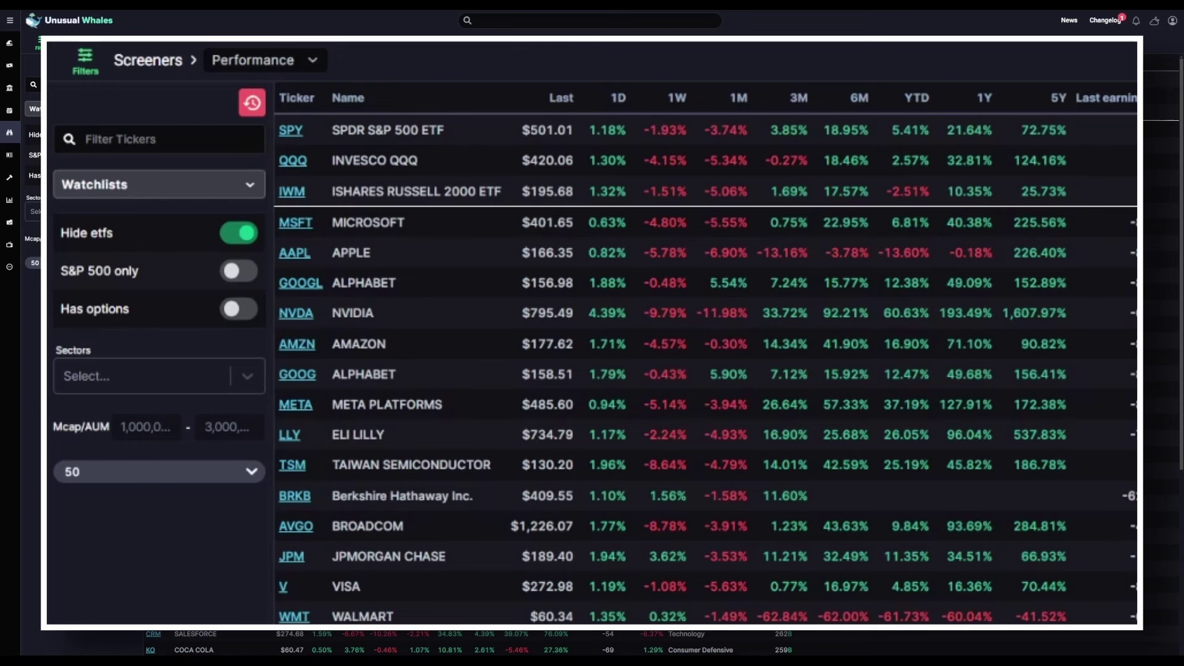
pyautogui.click(625, 101)
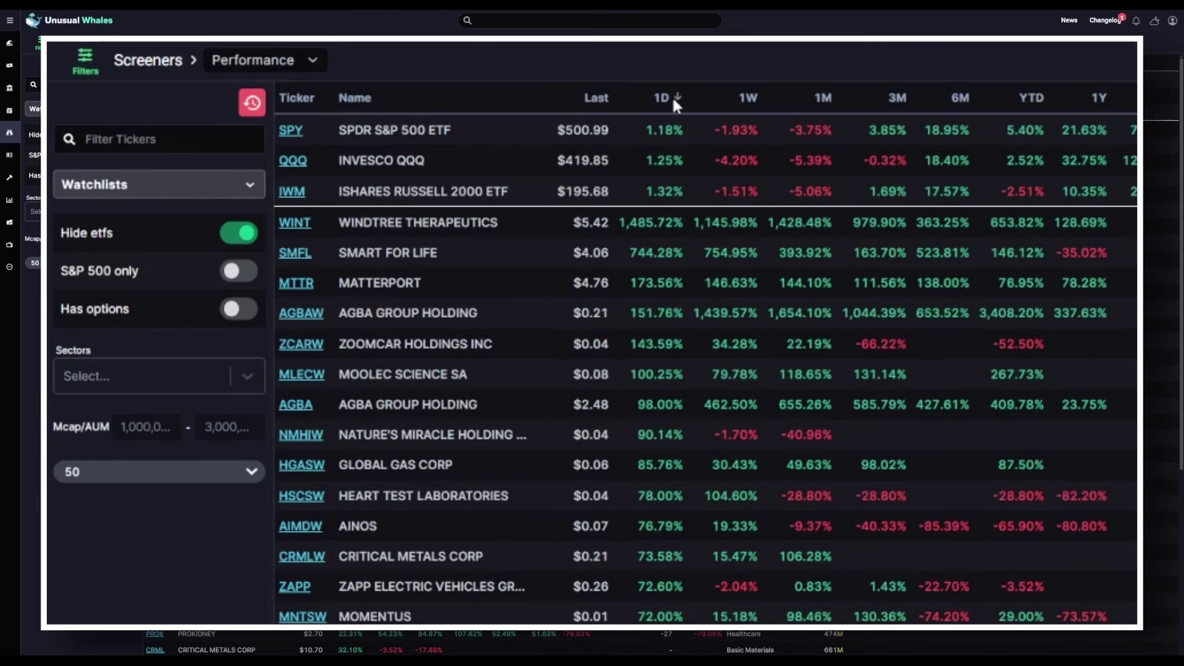
pyautogui.click(747, 96)
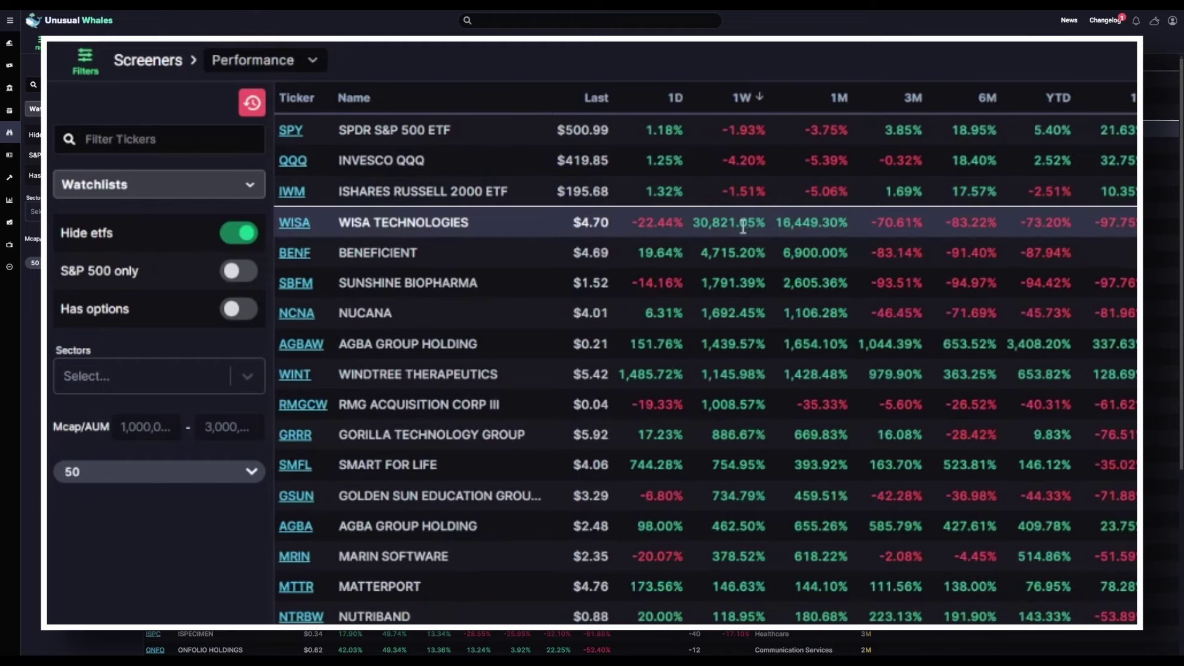